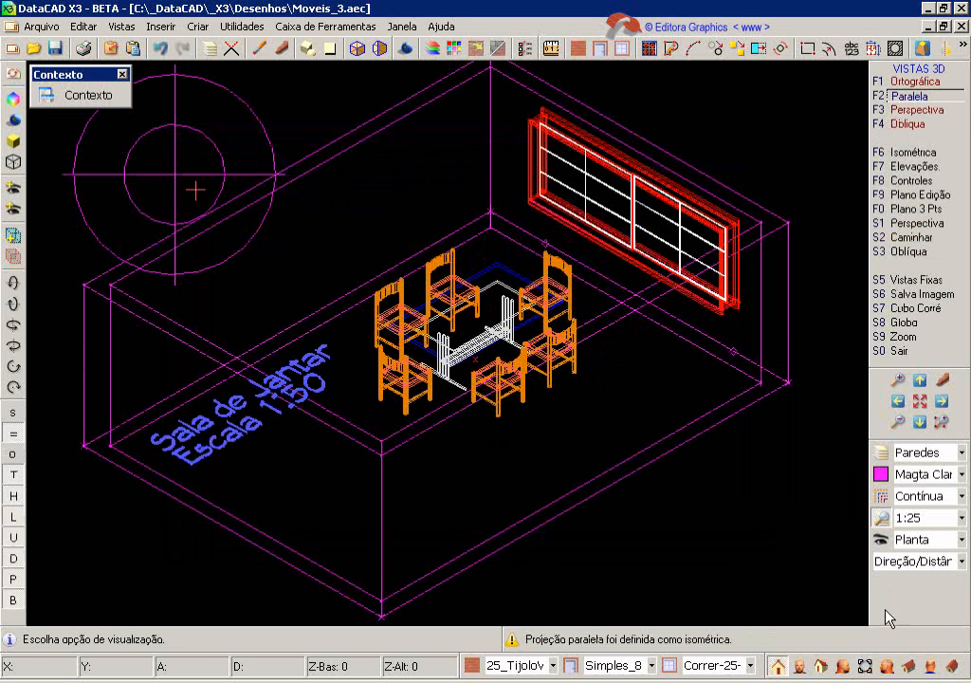
Step: Switch the dining room to the orthographic plan and compare the Planta and Det_Sala views
{"action": "left_click", "coordinate": [864, 668]}
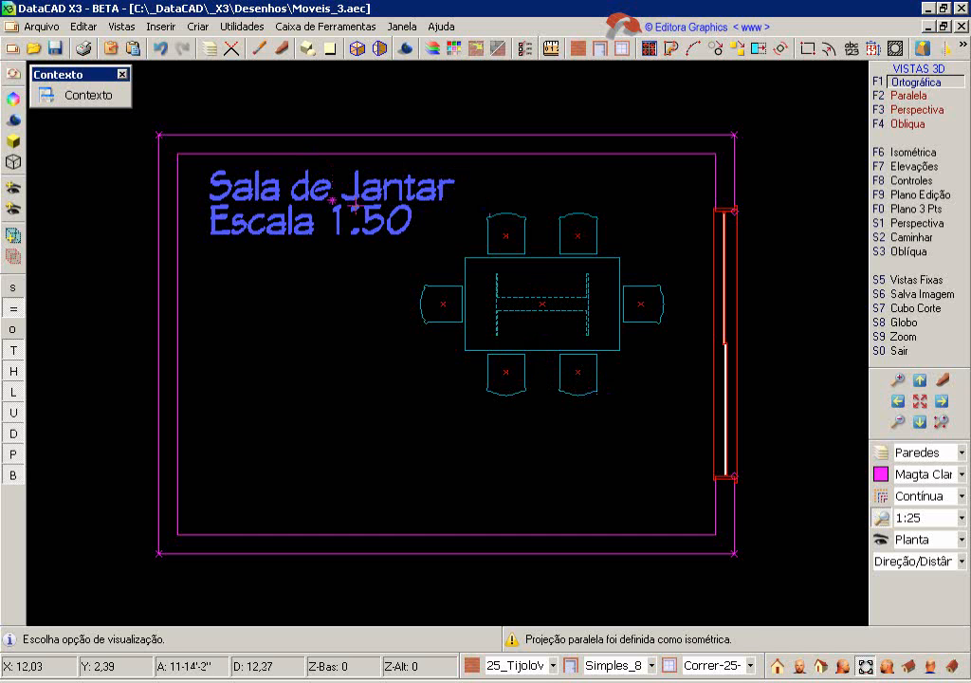
{"action": "key", "text": "ctrl+Page_Down"}
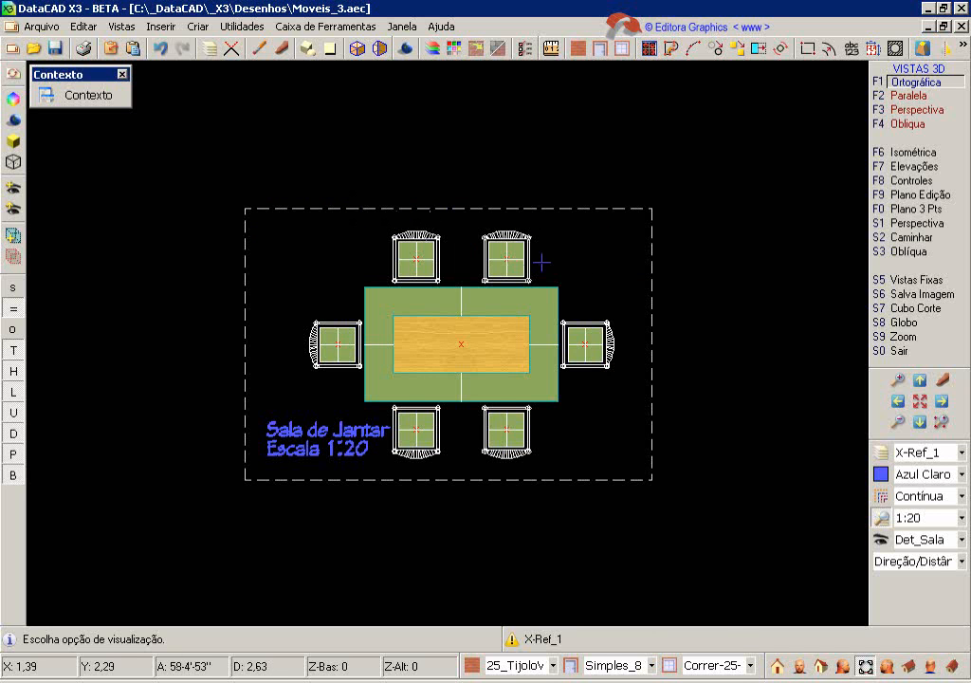
{"action": "left_click", "coordinate": [161, 27]}
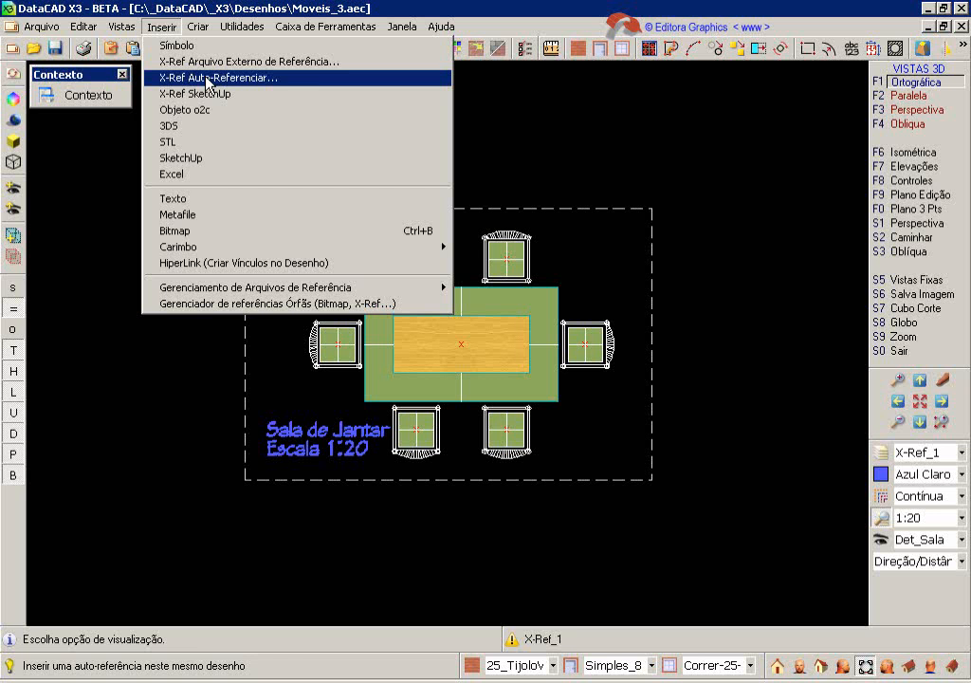
{"action": "left_click", "coordinate": [662, 8]}
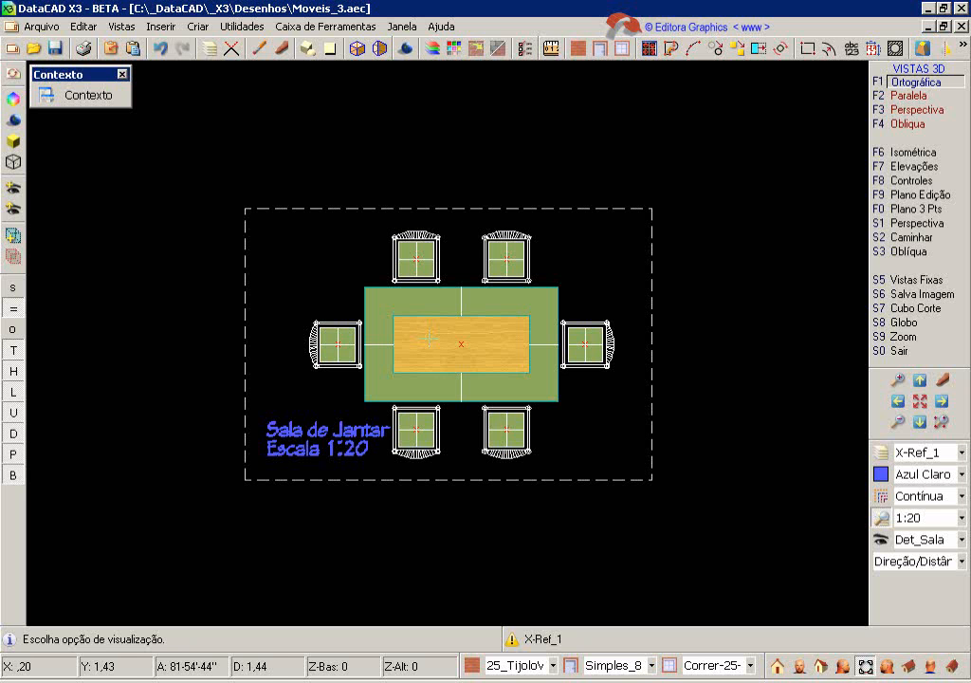
{"action": "key", "text": "ctrl+Tab"}
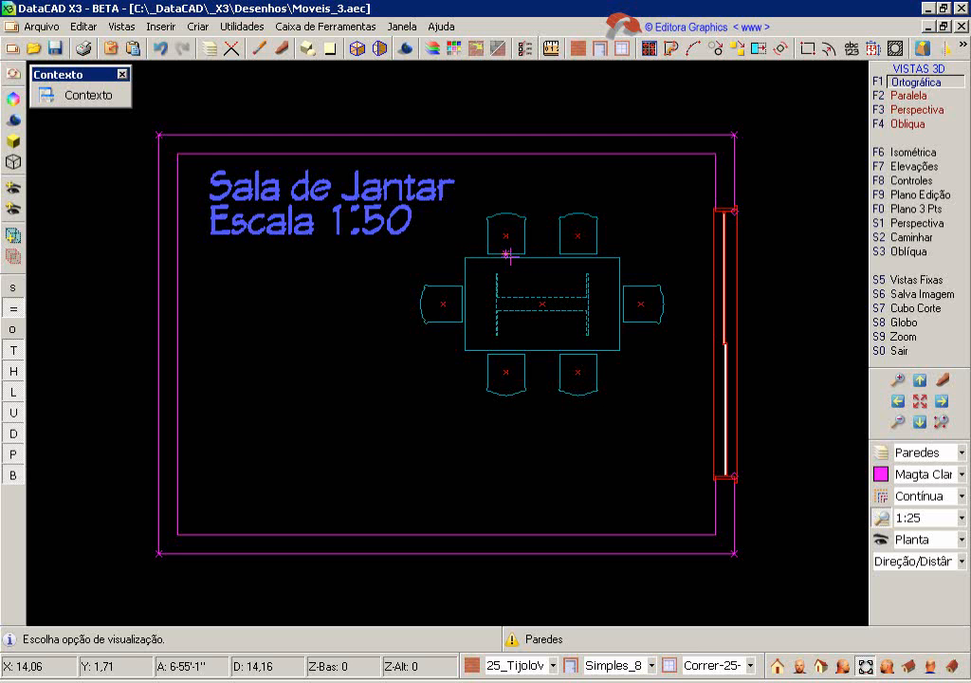
{"action": "key", "text": "ctrl+Page_Down"}
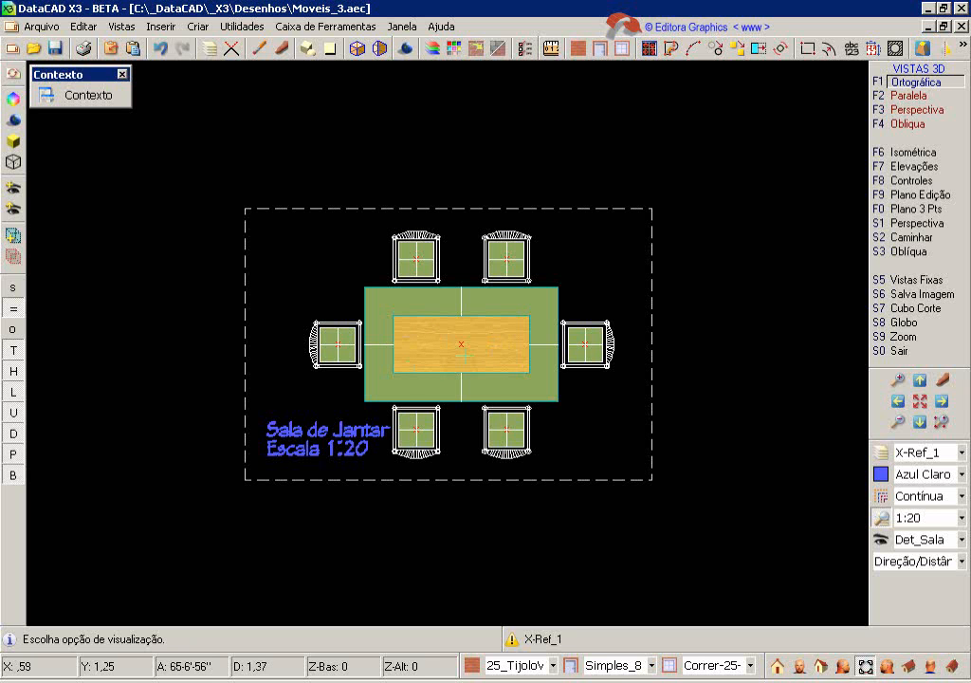
Step: Preview the printed sheet to check the dining room plan and its detail, and close the preview
{"action": "right_click", "coordinate": [731, 263]}
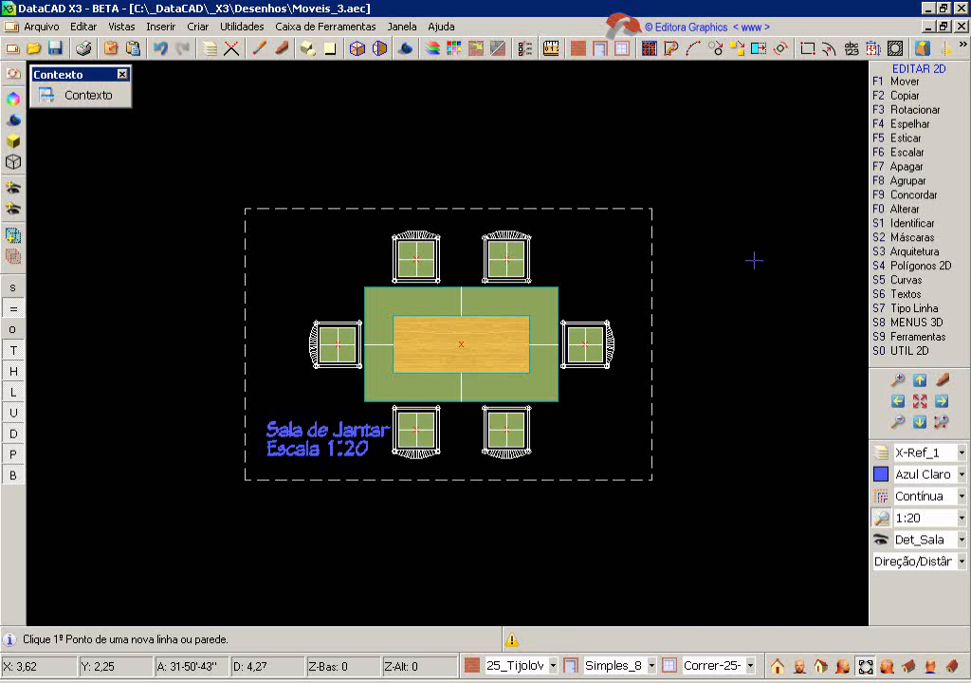
{"action": "key", "text": "shift+F10"}
{"action": "left_click", "coordinate": [878, 280]}
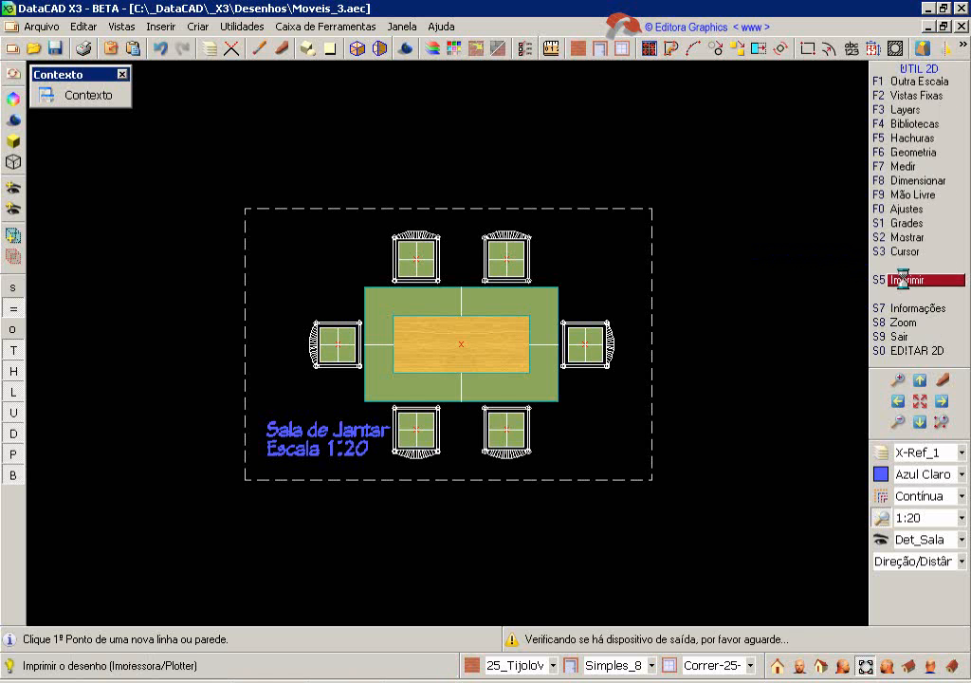
{"action": "left_click", "coordinate": [912, 84]}
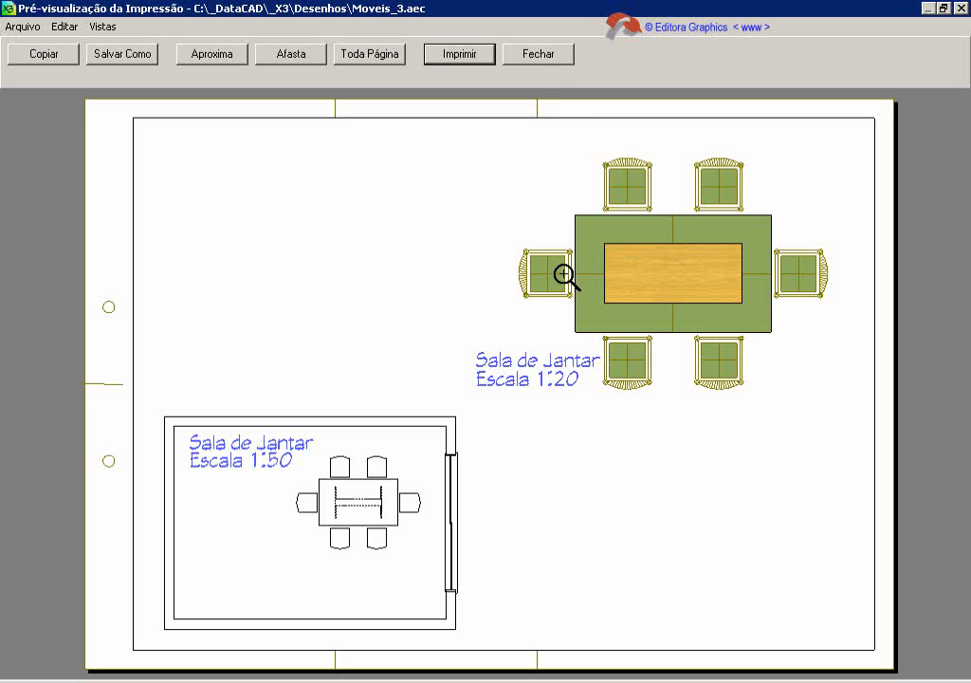
{"action": "left_click", "coordinate": [538, 54]}
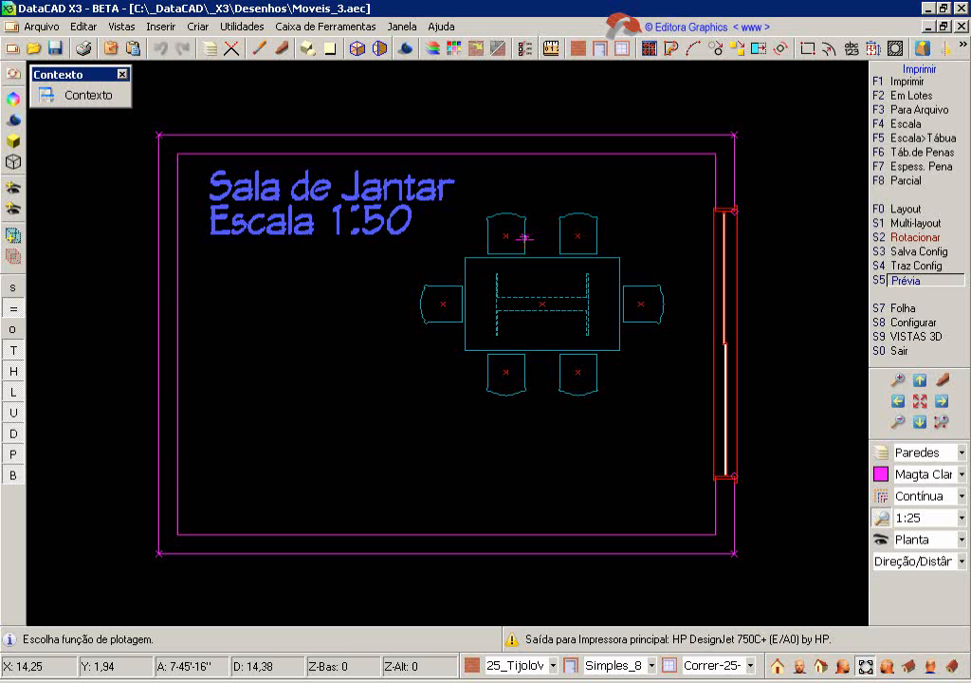
Step: Open the symbol of the upper-left dining chair in the plan for editing
{"action": "right_click", "coordinate": [524, 239]}
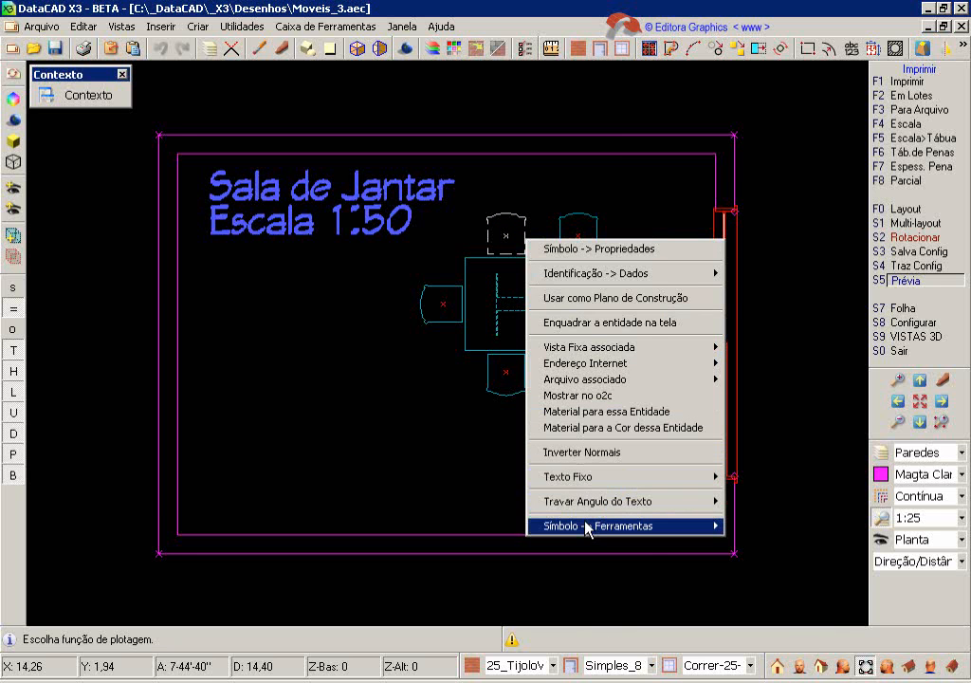
{"action": "mouse_move", "coordinate": [585, 528]}
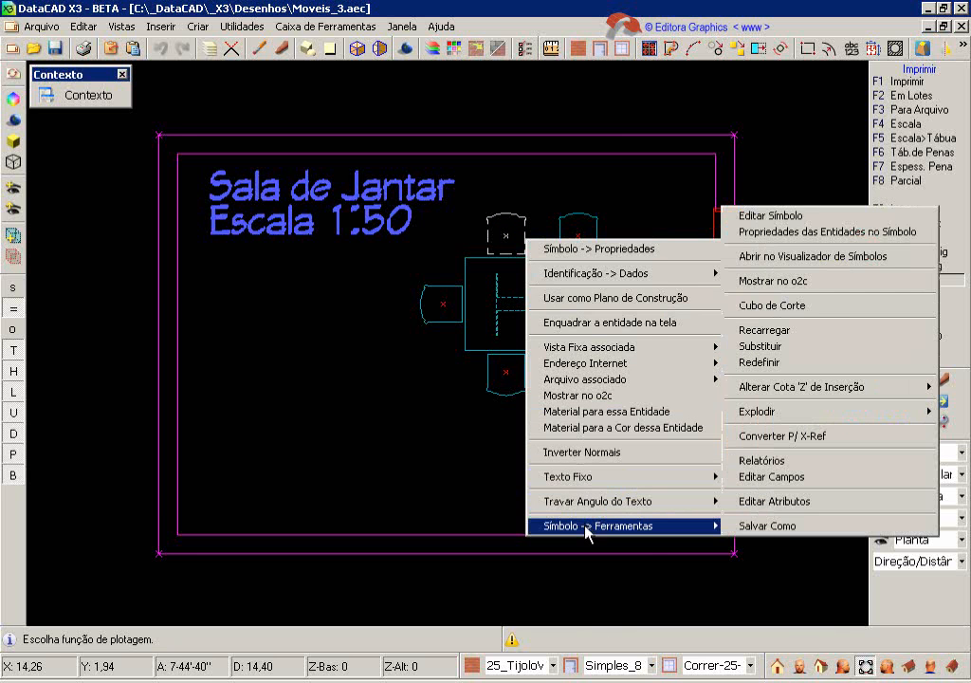
{"action": "left_click", "coordinate": [775, 216]}
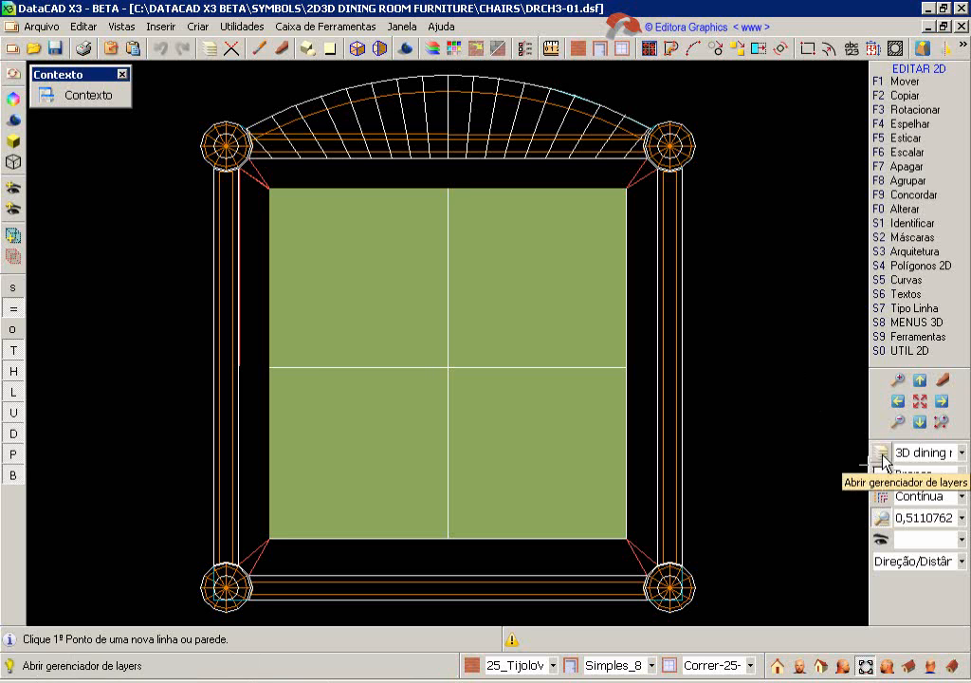
Step: Isolate each layer of the chair symbol one at a time to examine its contents, ending with 2D Detalhamento
{"action": "key", "text": "shift+F10"}
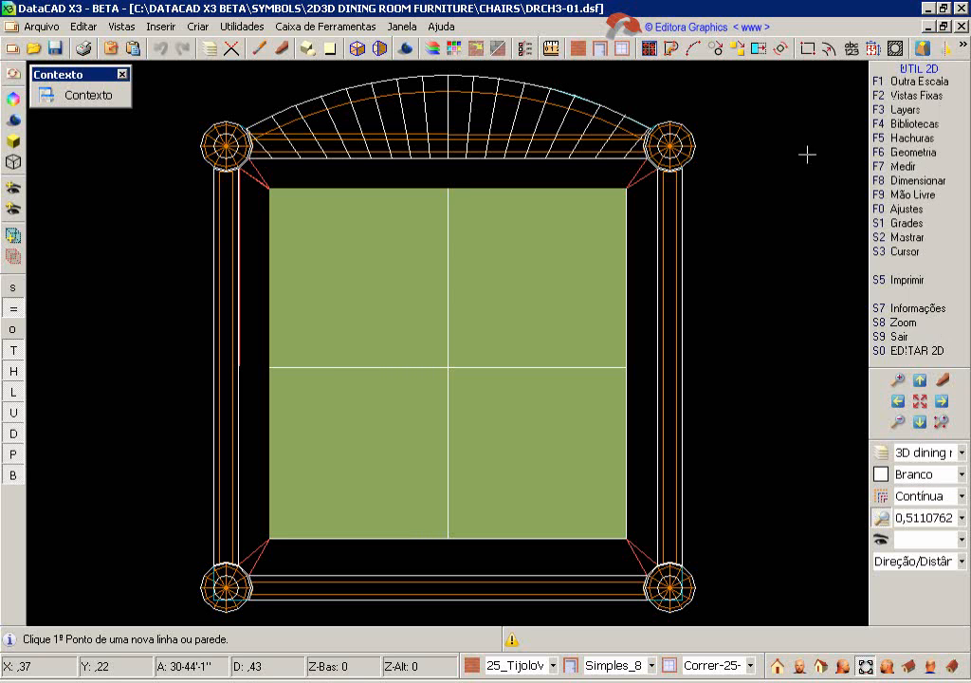
{"action": "left_click", "coordinate": [910, 112]}
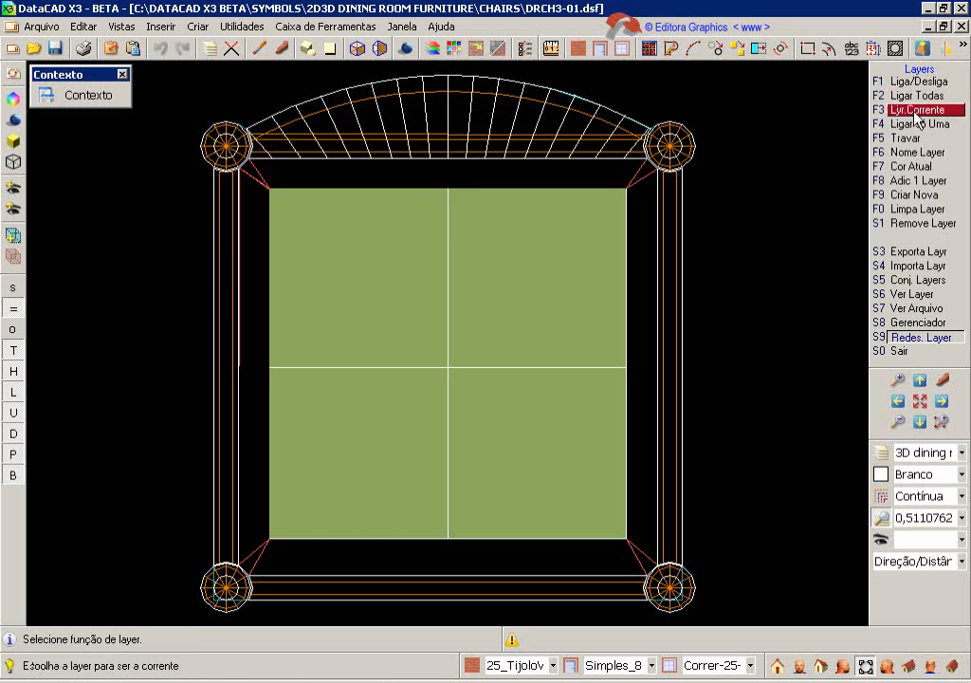
{"action": "left_click", "coordinate": [917, 124]}
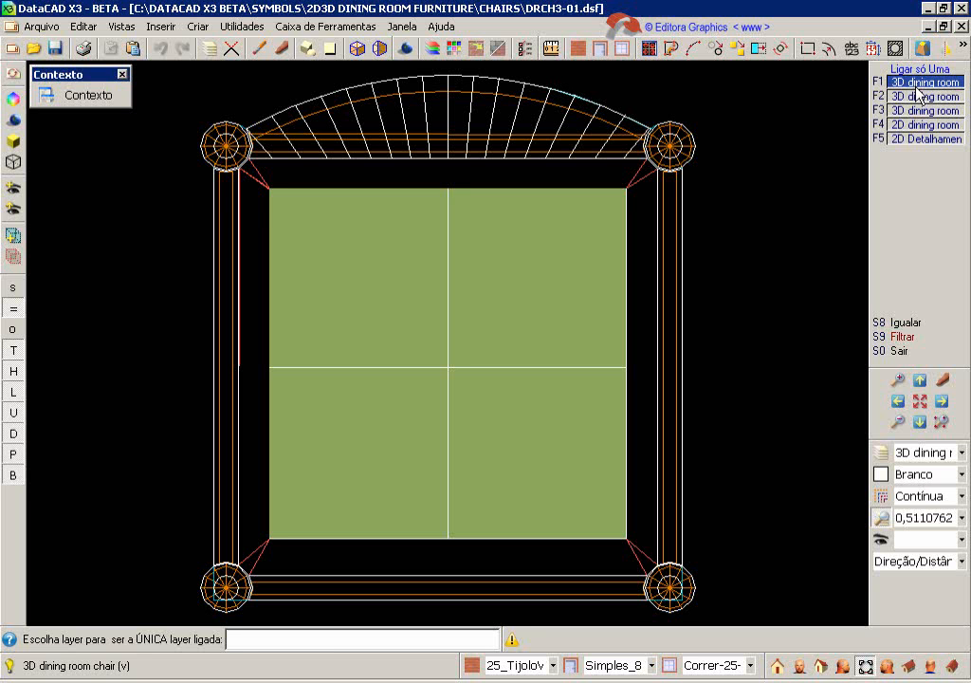
{"action": "left_click", "coordinate": [920, 85]}
{"action": "left_click", "coordinate": [920, 97]}
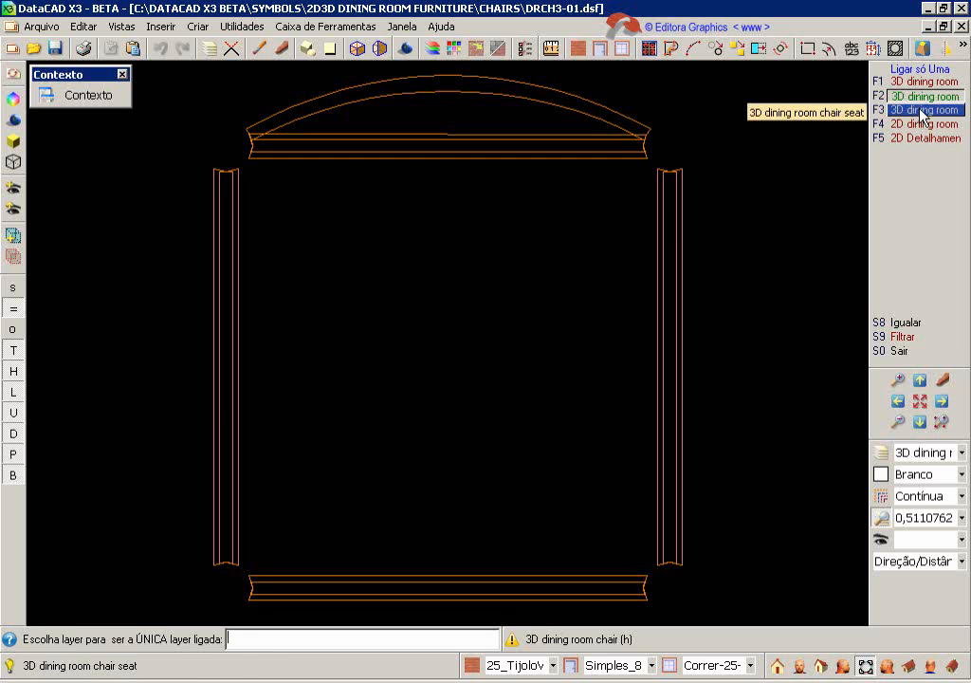
{"action": "left_click", "coordinate": [922, 111]}
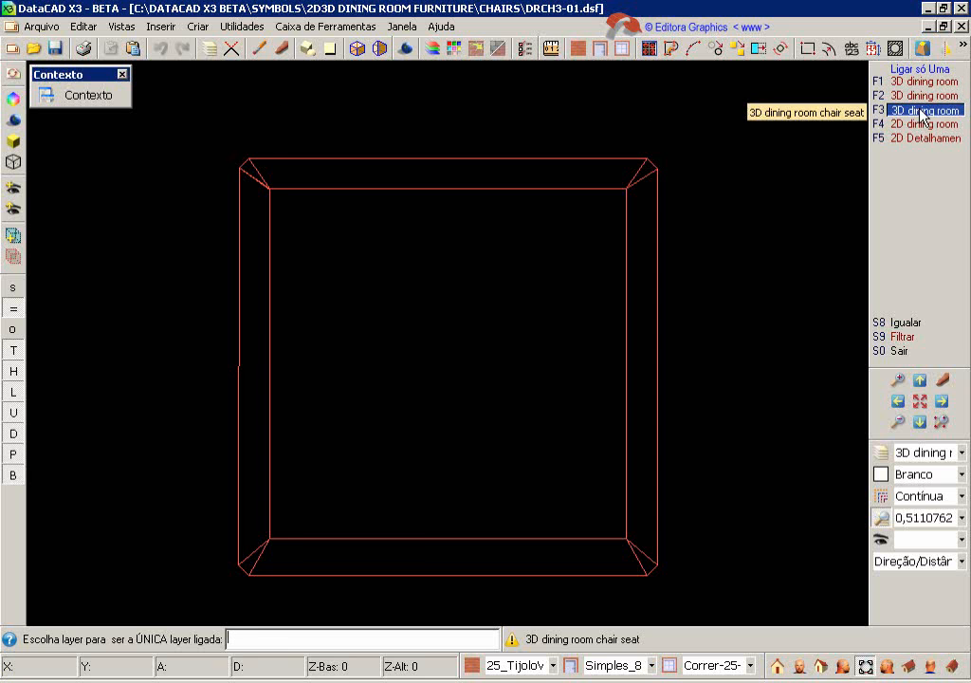
{"action": "left_click", "coordinate": [916, 124]}
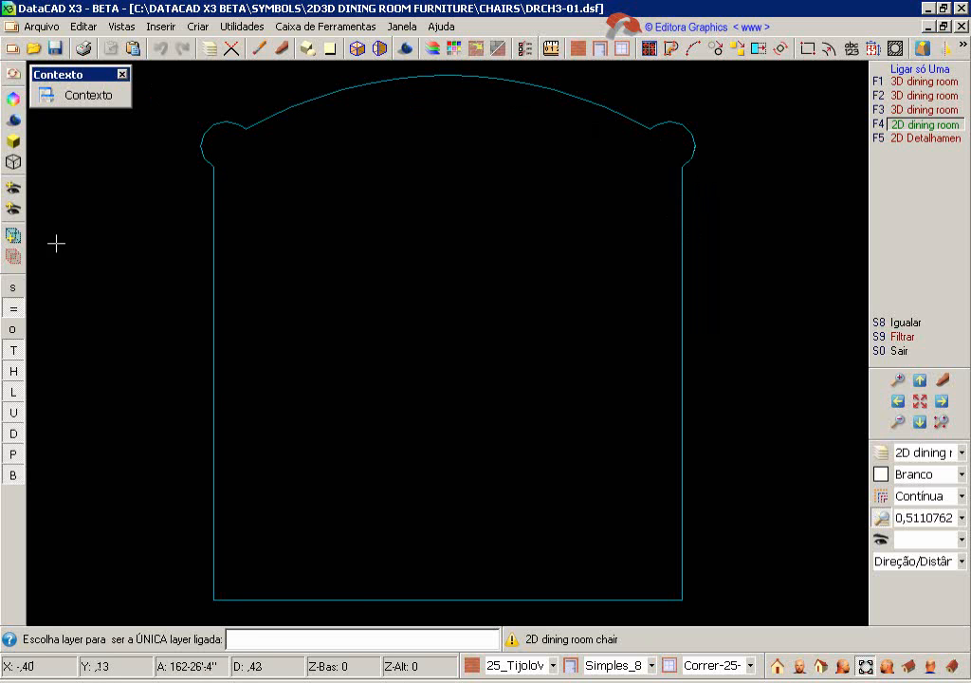
{"action": "left_click", "coordinate": [916, 140]}
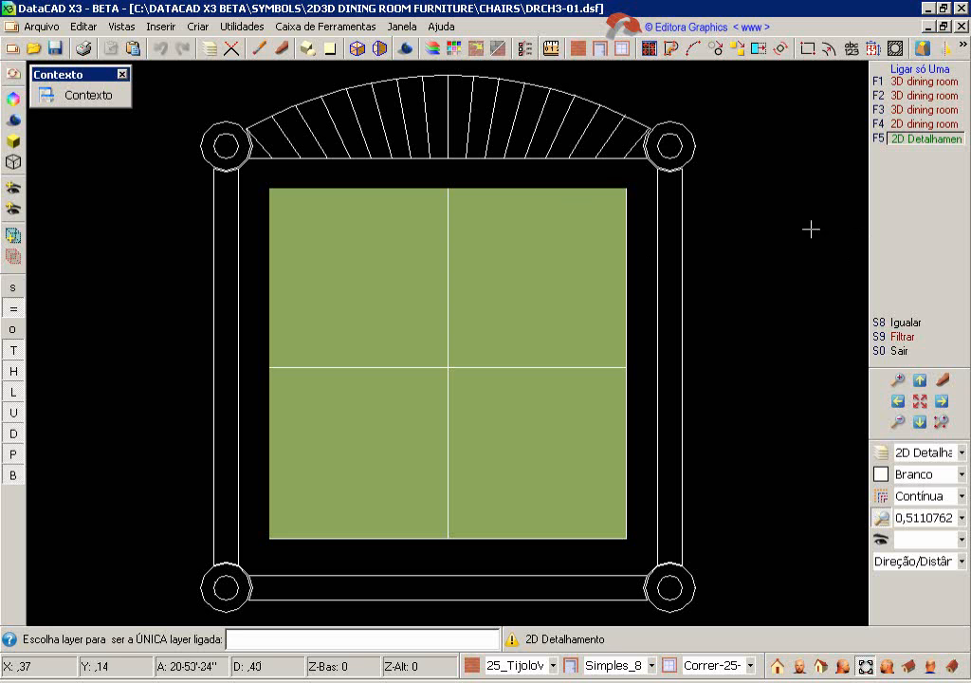
Step: In the symbol's layer manager, turn on the 2D dining room chair layer and turn off 2D Detalhamento
{"action": "left_click", "coordinate": [880, 460]}
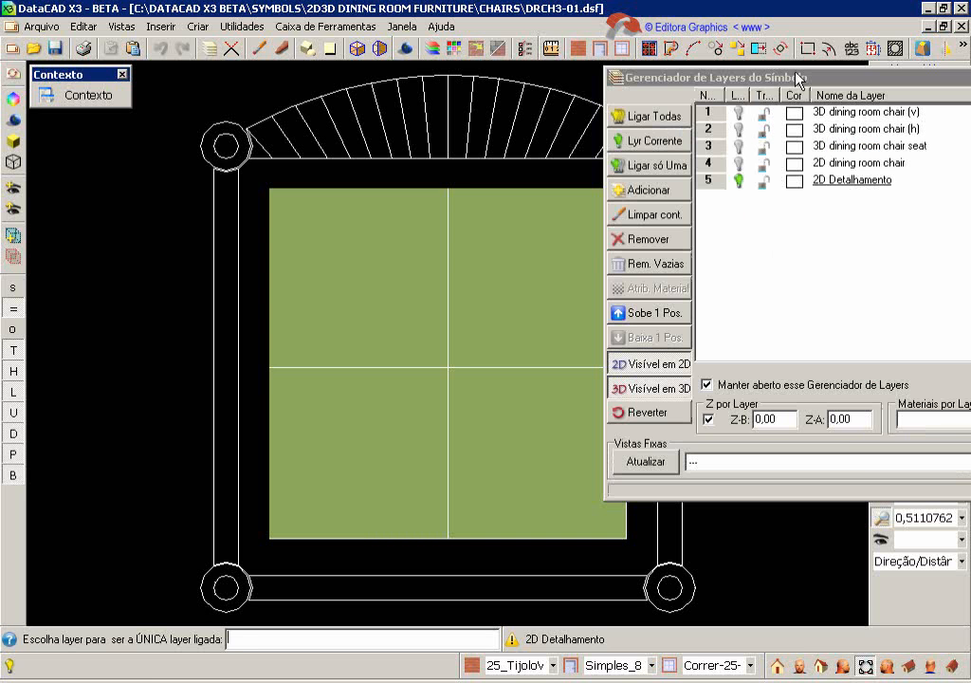
{"action": "left_click", "coordinate": [737, 74]}
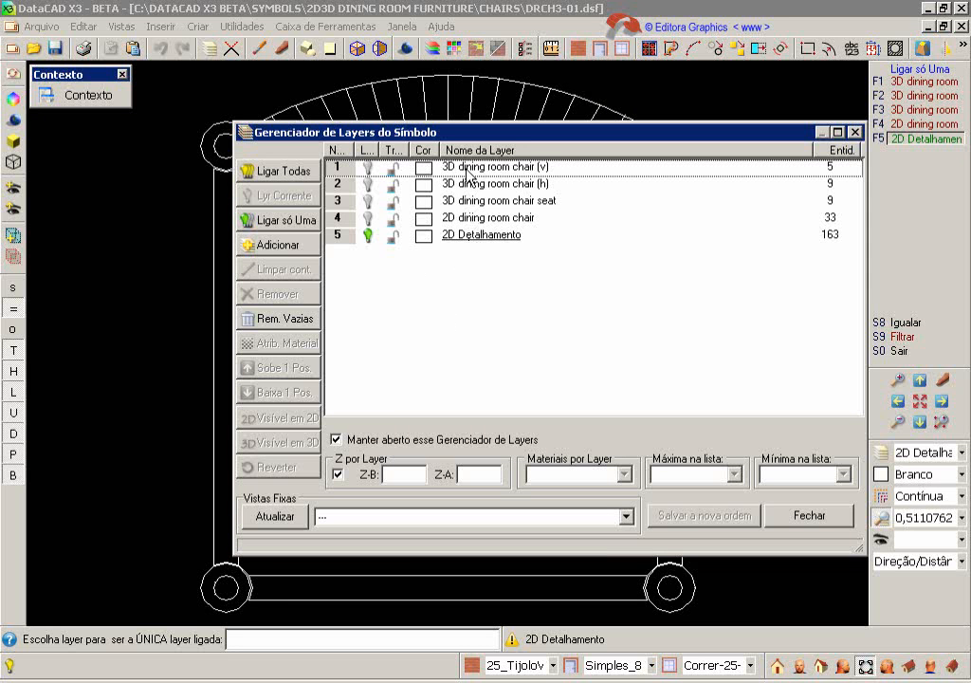
{"action": "left_click", "coordinate": [463, 220]}
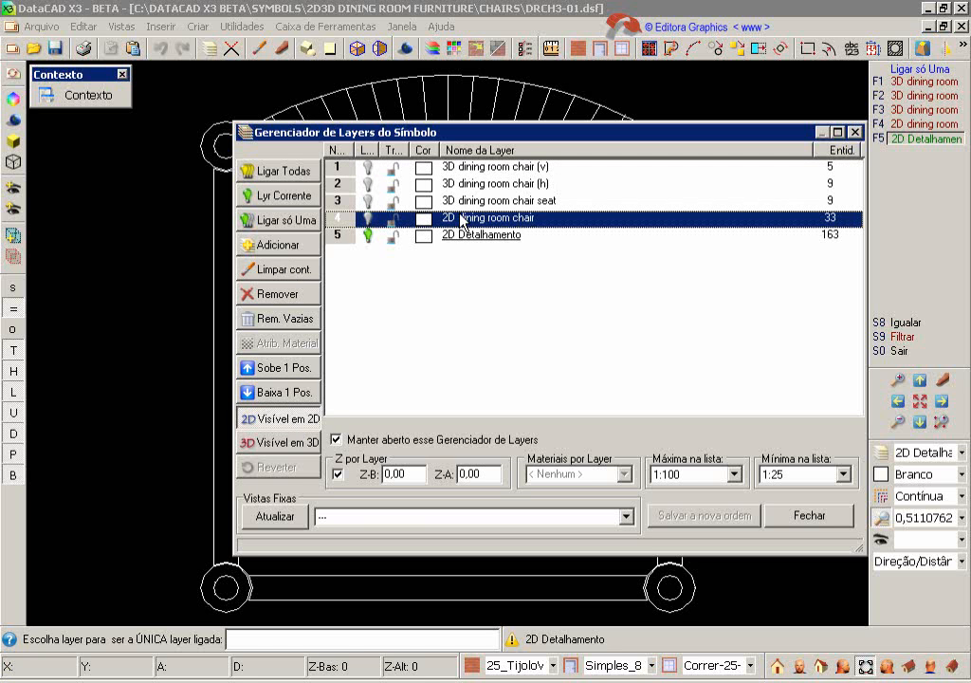
{"action": "left_click", "coordinate": [369, 219]}
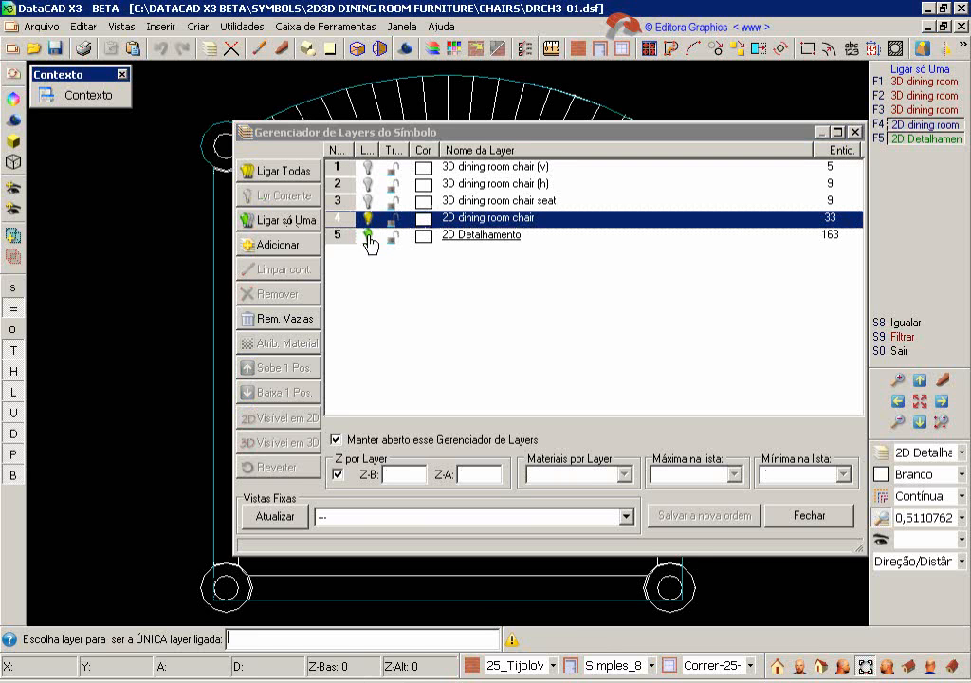
{"action": "left_click", "coordinate": [368, 235]}
Step: Set the maximum display scale of the 2D dining room chair layer to 1:10000
{"action": "left_click", "coordinate": [479, 220]}
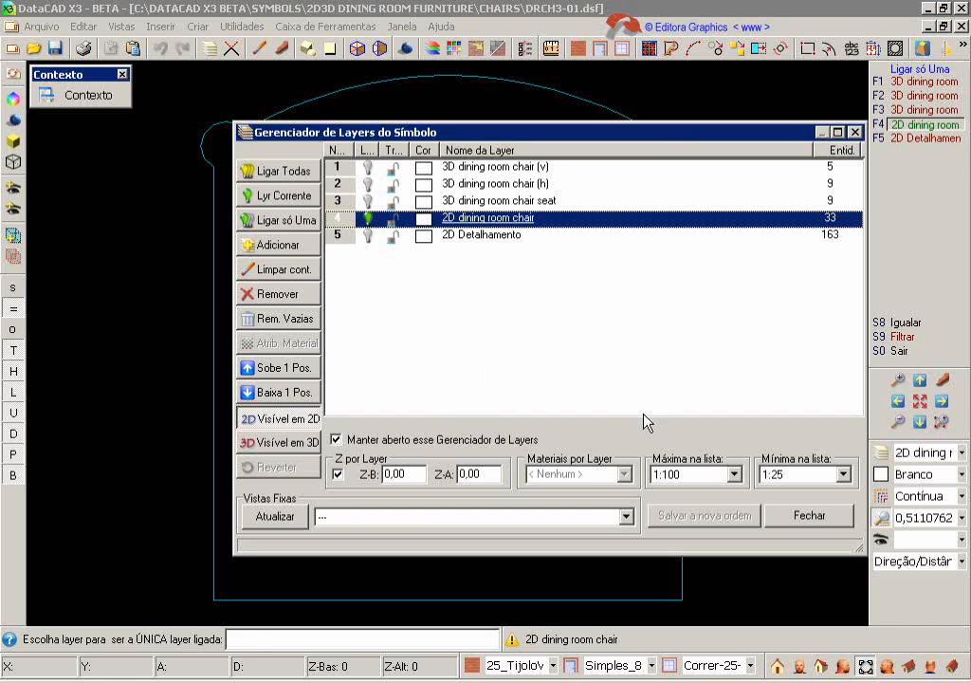
{"action": "left_click", "coordinate": [734, 477]}
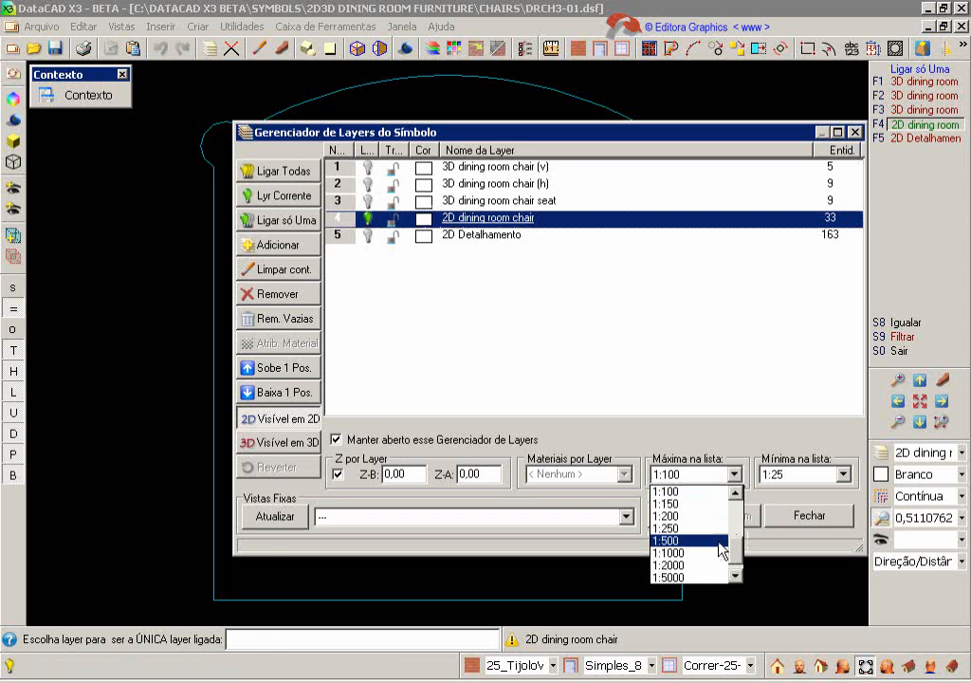
{"action": "left_click_drag", "start_coordinate": [735, 556], "coordinate": [736, 575]}
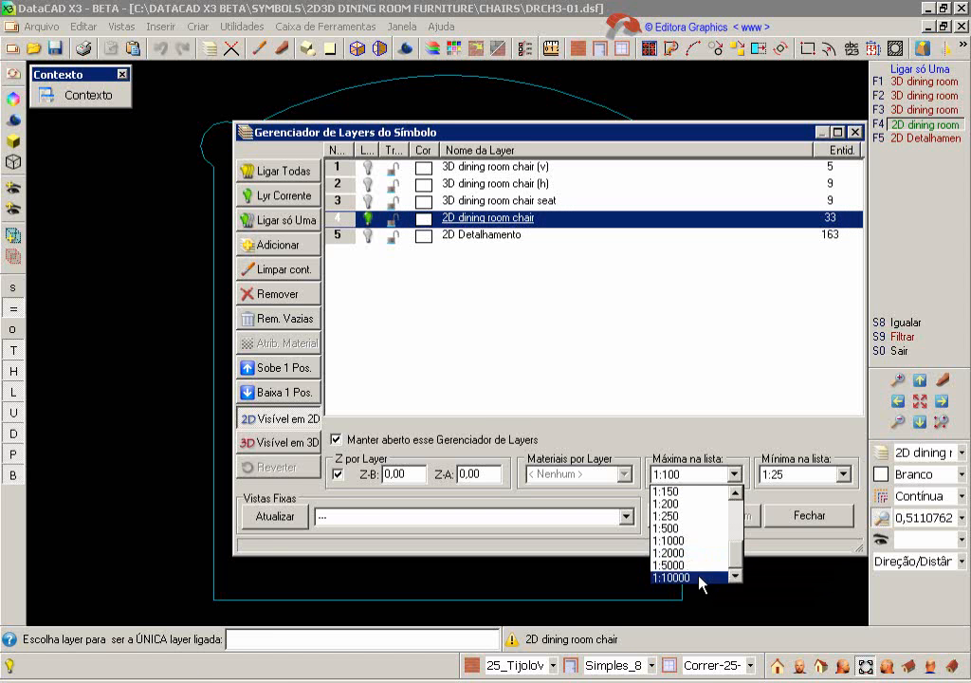
{"action": "left_click", "coordinate": [673, 577]}
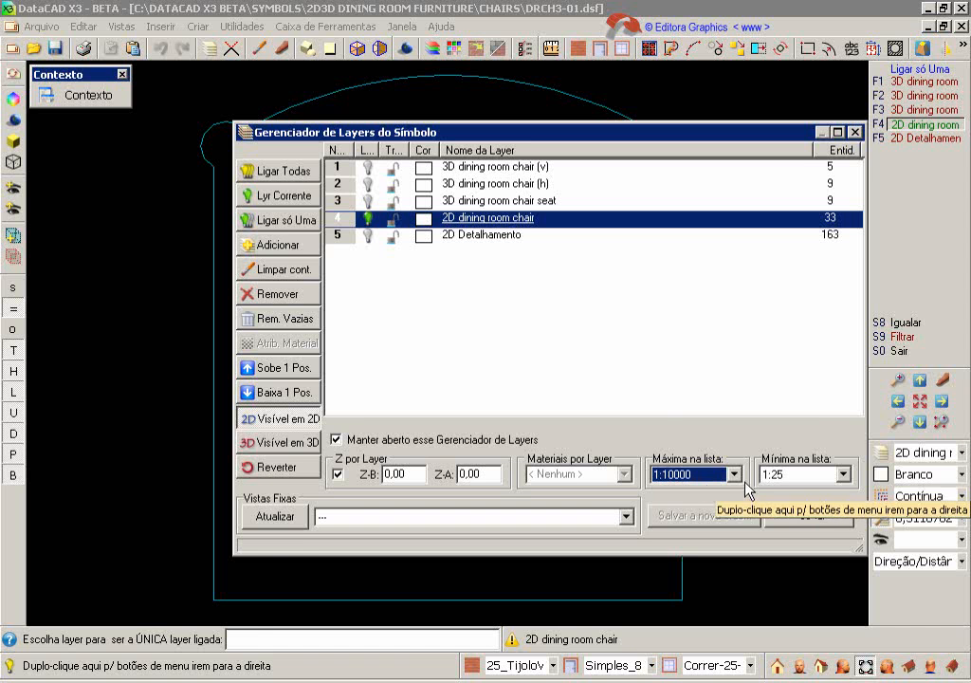
Step: Check the maximum and minimum scale limits of the 2D Detalhamento layer and close the layer manager
{"action": "left_click", "coordinate": [459, 236]}
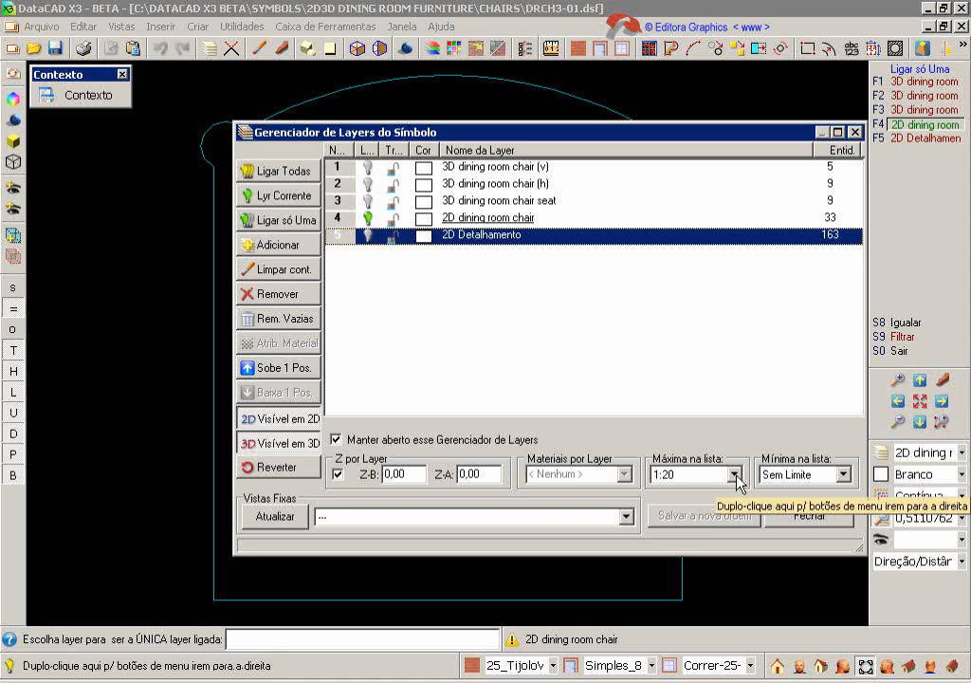
{"action": "left_click", "coordinate": [843, 474]}
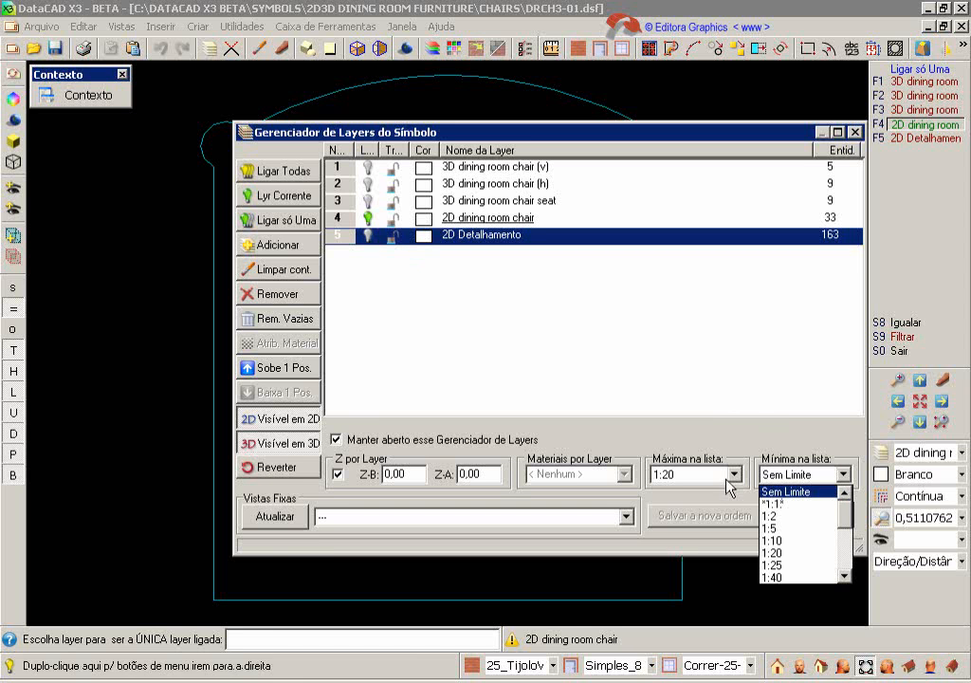
{"action": "left_click", "coordinate": [764, 437]}
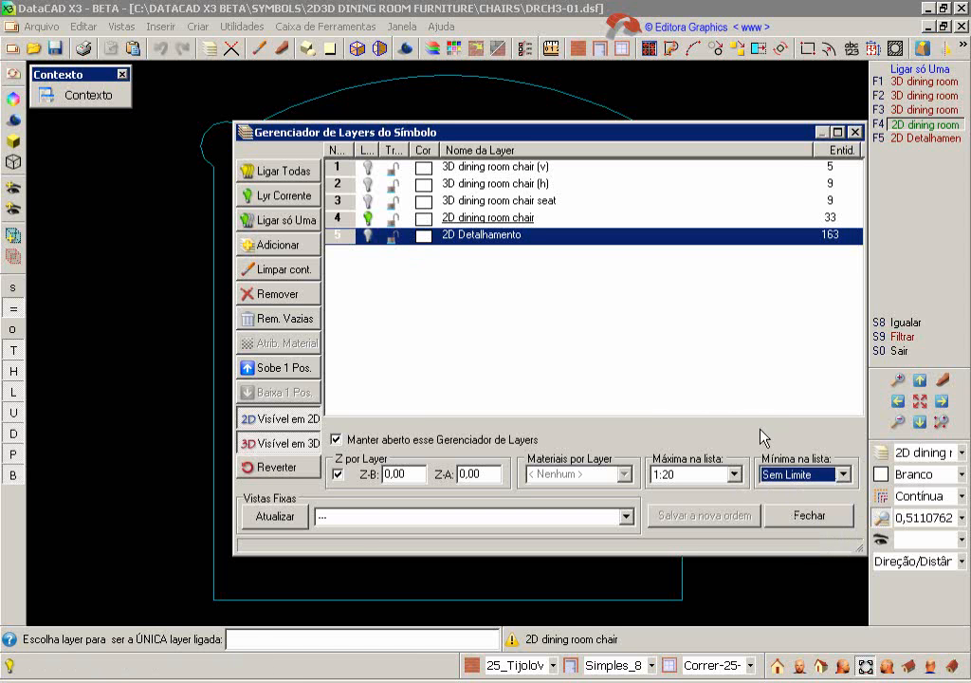
{"action": "left_click", "coordinate": [806, 518]}
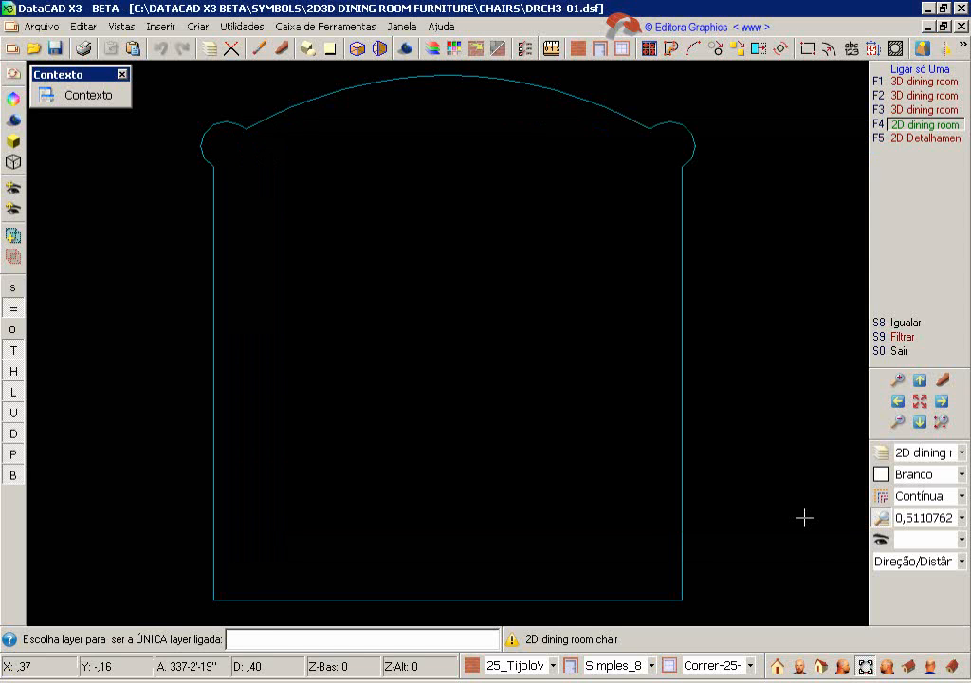
Step: Isolate the 2D Detalhamento layer of the chair symbol and close the symbol without saving its changes
{"action": "left_click", "coordinate": [912, 140]}
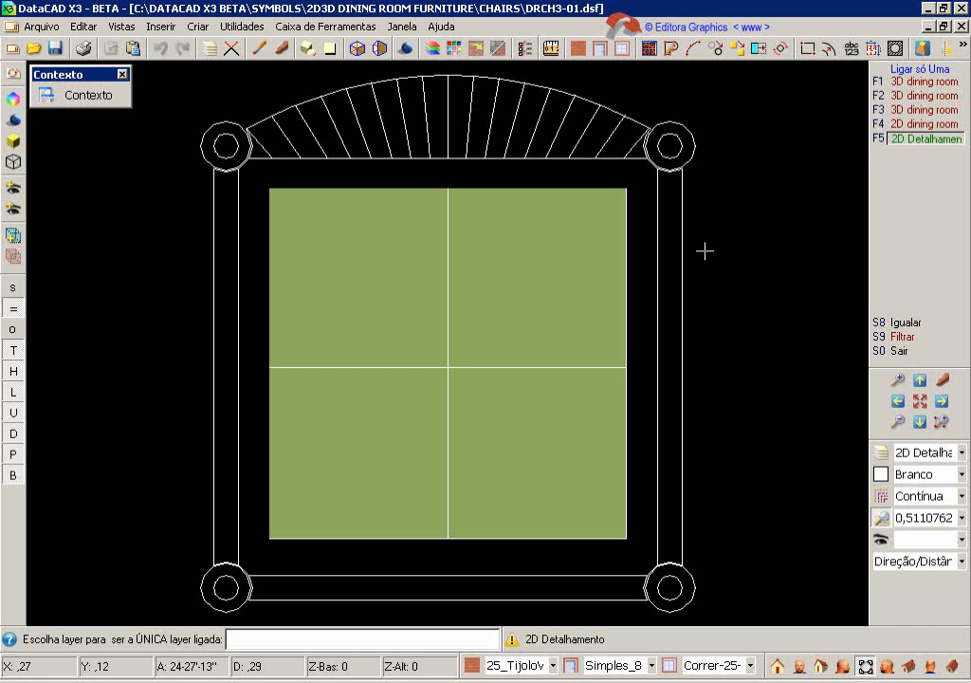
{"action": "right_click", "coordinate": [737, 143]}
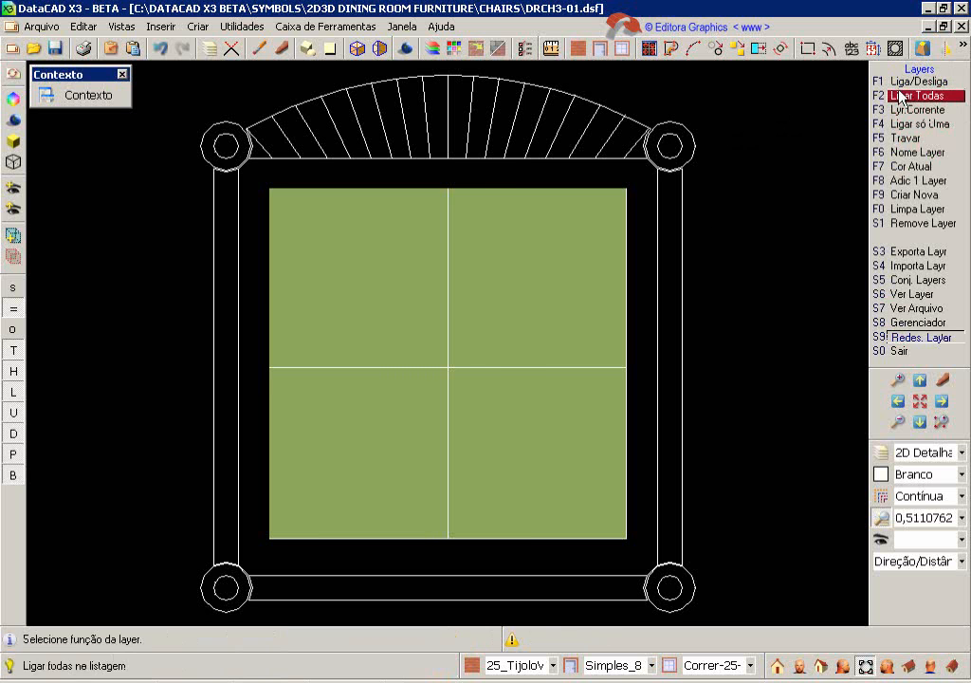
{"action": "left_click", "coordinate": [960, 27]}
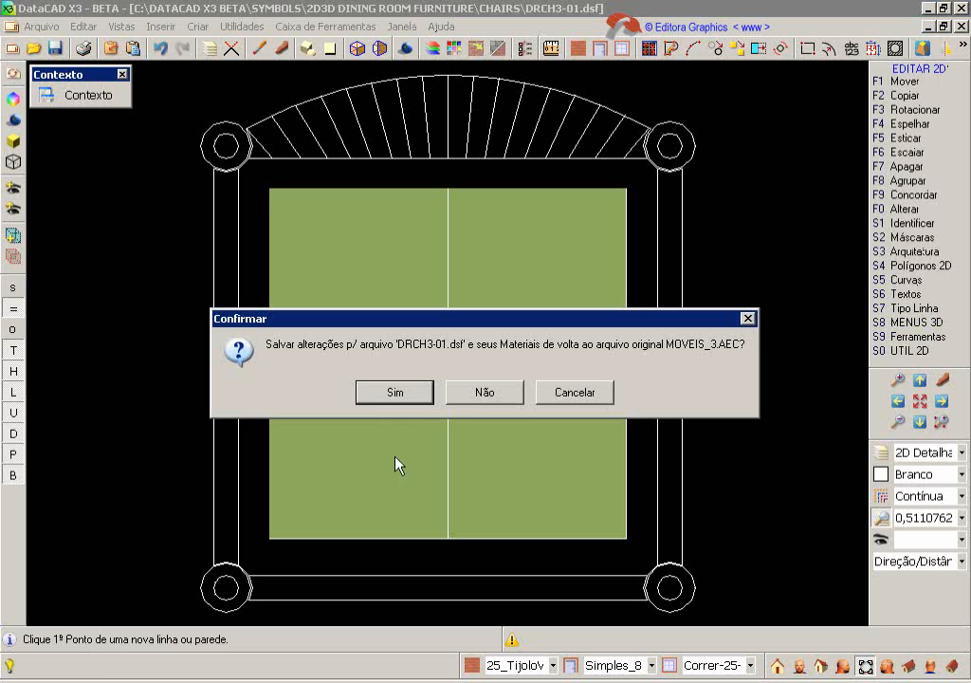
{"action": "left_click", "coordinate": [456, 394]}
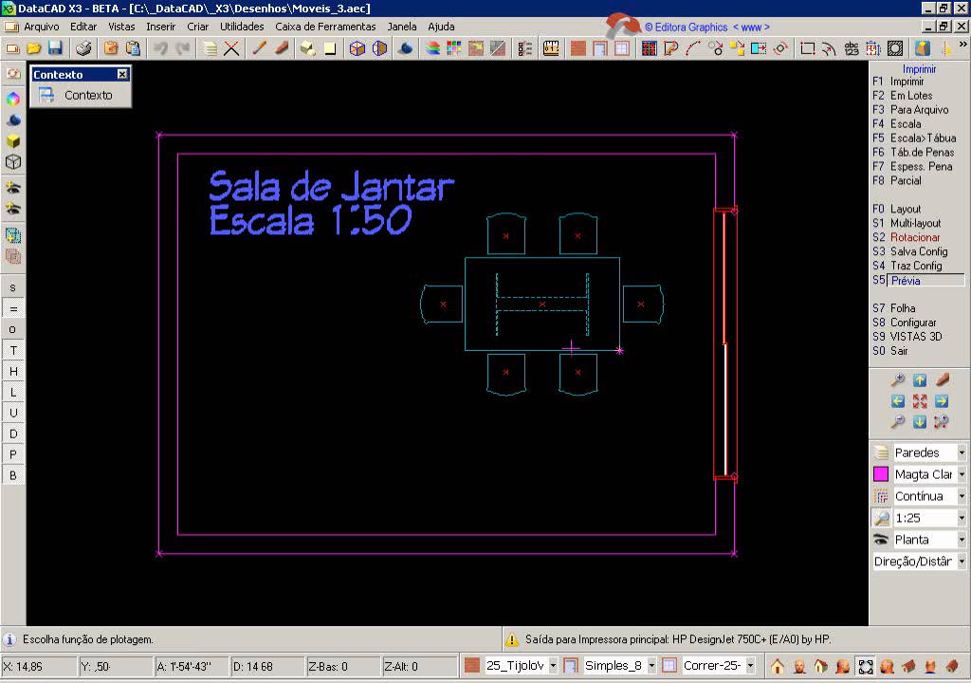
Step: Open the dining table symbol in the 1:50 plan for editing
{"action": "right_click", "coordinate": [542, 308]}
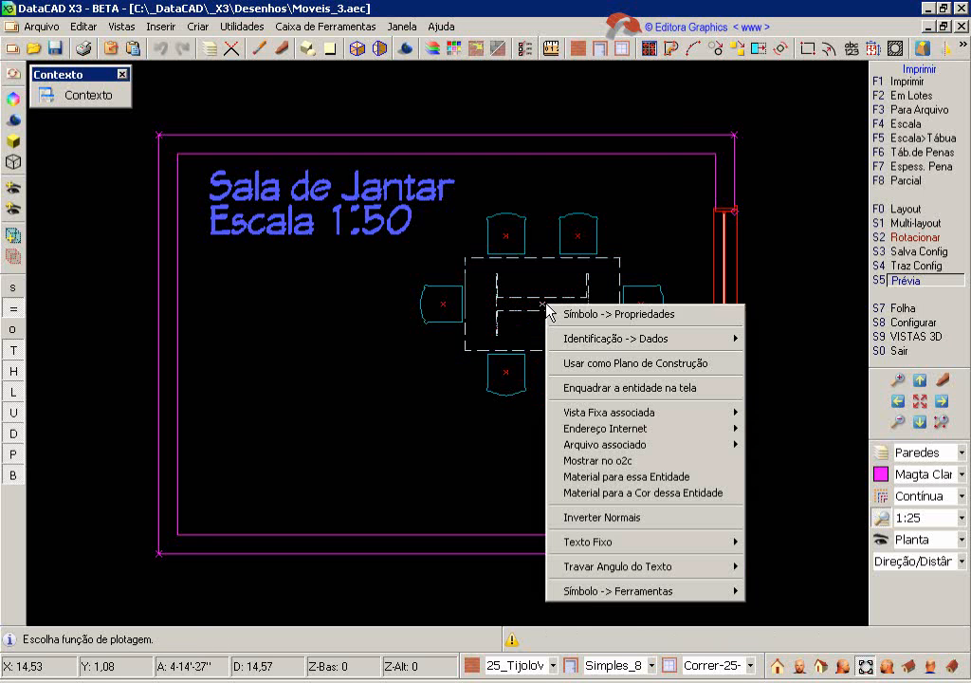
{"action": "left_click", "coordinate": [628, 592]}
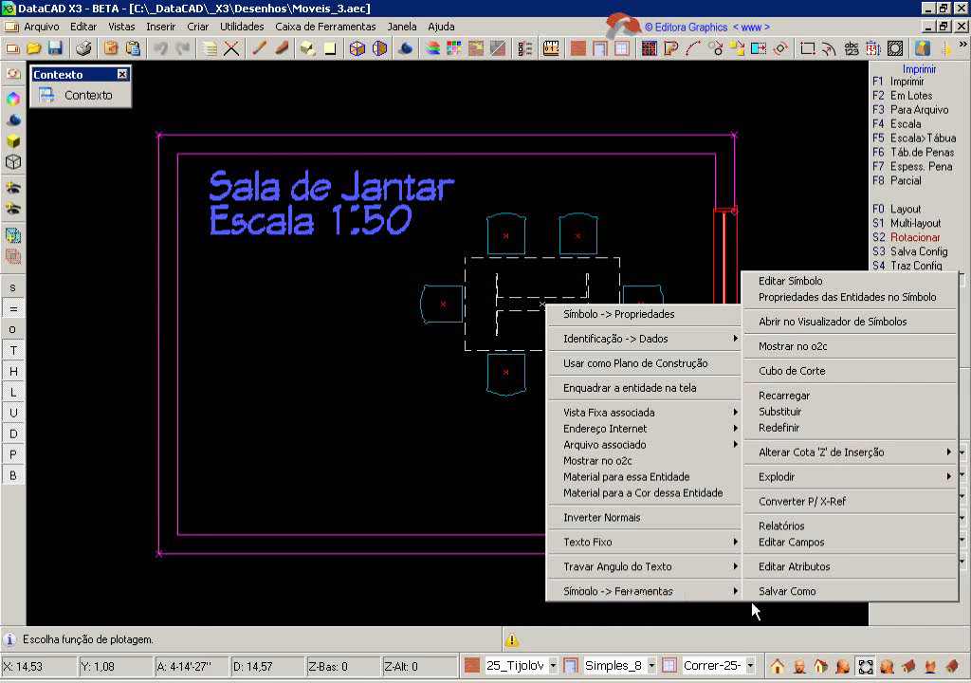
{"action": "left_click", "coordinate": [776, 281]}
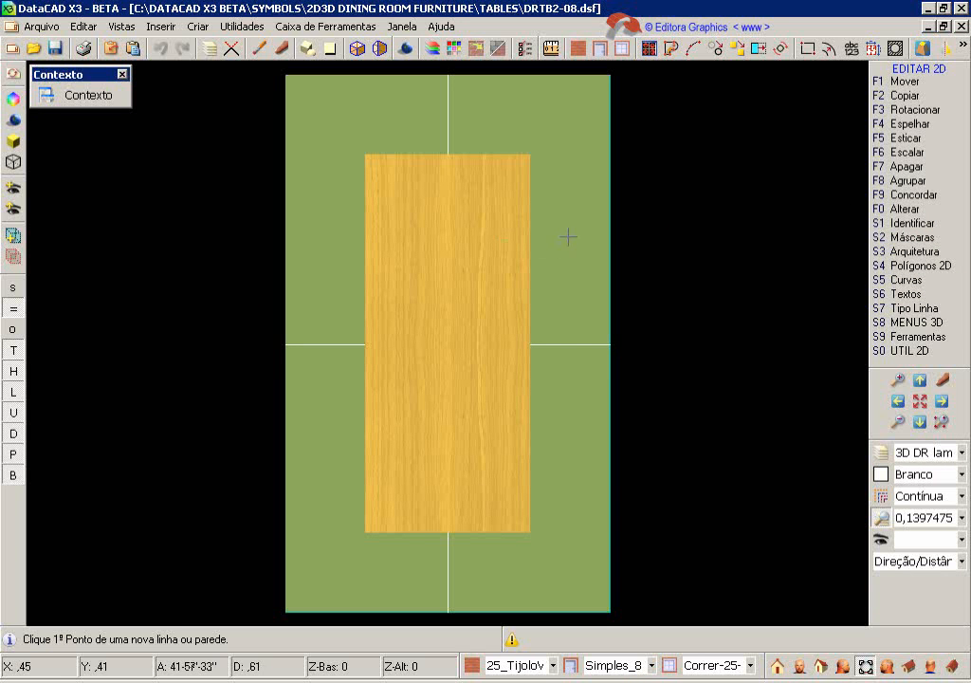
Step: Turn on only the 2D Detalhamento layer of the dining table symbol
{"action": "key", "text": "shift+F10"}
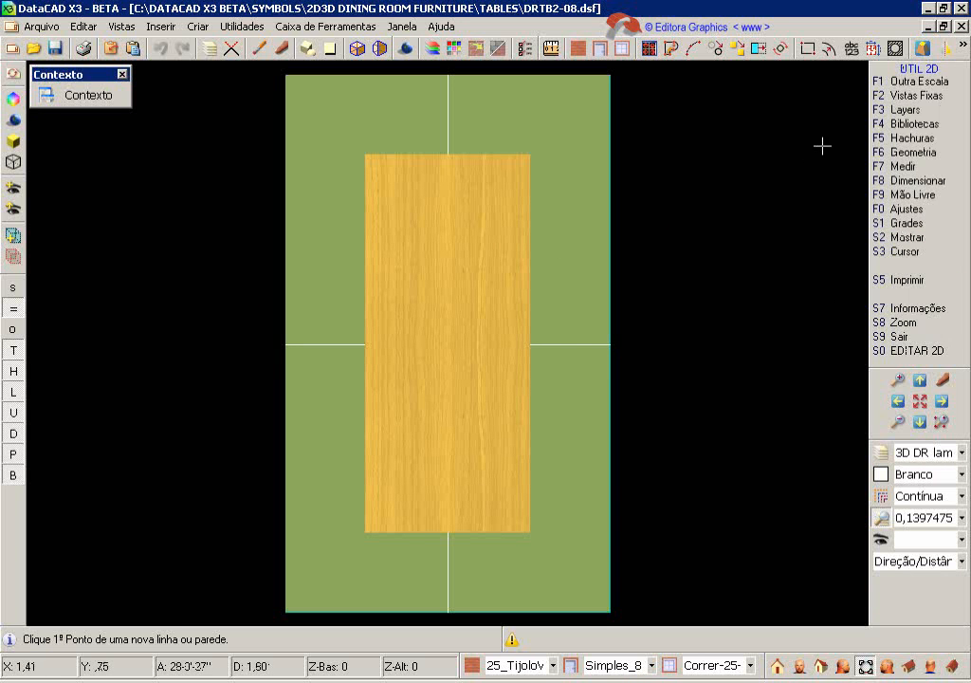
{"action": "left_click", "coordinate": [903, 110]}
{"action": "left_click", "coordinate": [912, 124]}
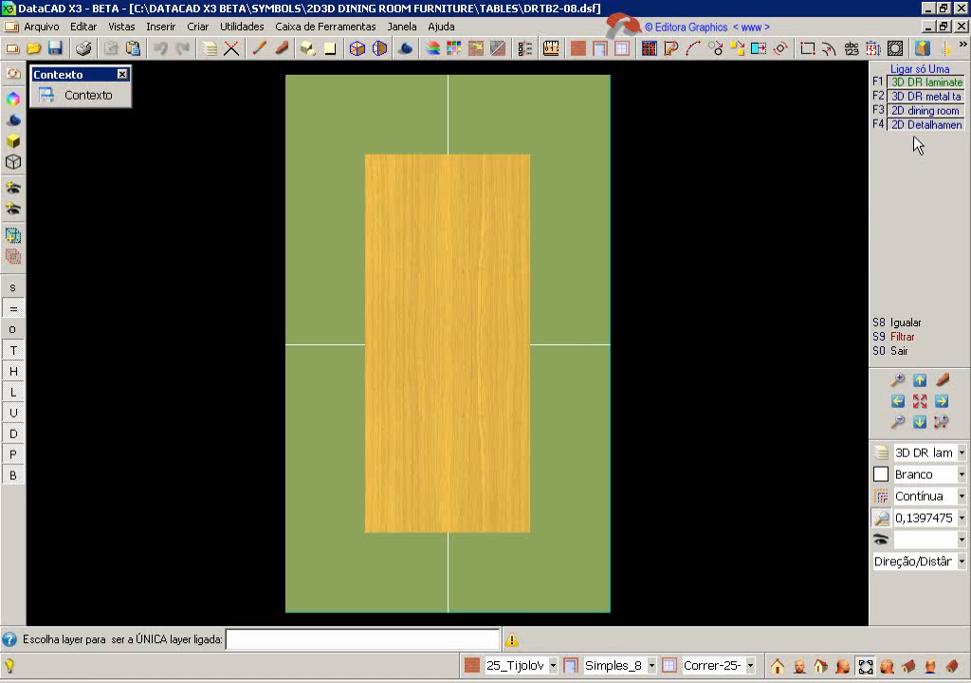
{"action": "left_click", "coordinate": [917, 128]}
{"action": "right_click", "coordinate": [771, 393]}
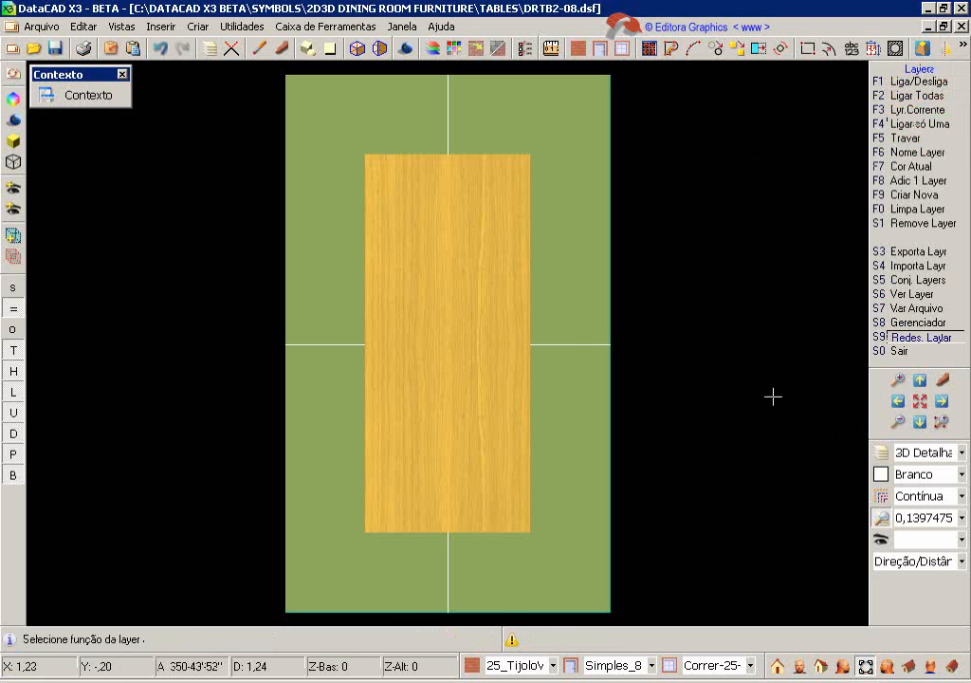
Step: Refresh the table symbol's display and identify its green tabletop polyline and the central wood-textured polyline
{"action": "left_click", "coordinate": [942, 379]}
{"action": "left_click", "coordinate": [580, 303]}
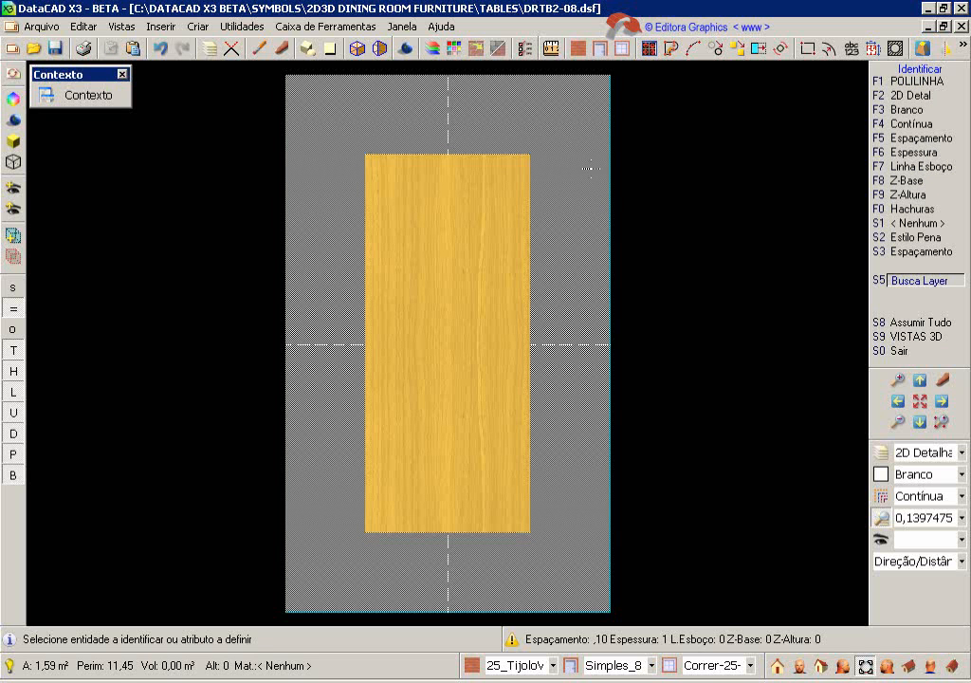
{"action": "left_click", "coordinate": [496, 259]}
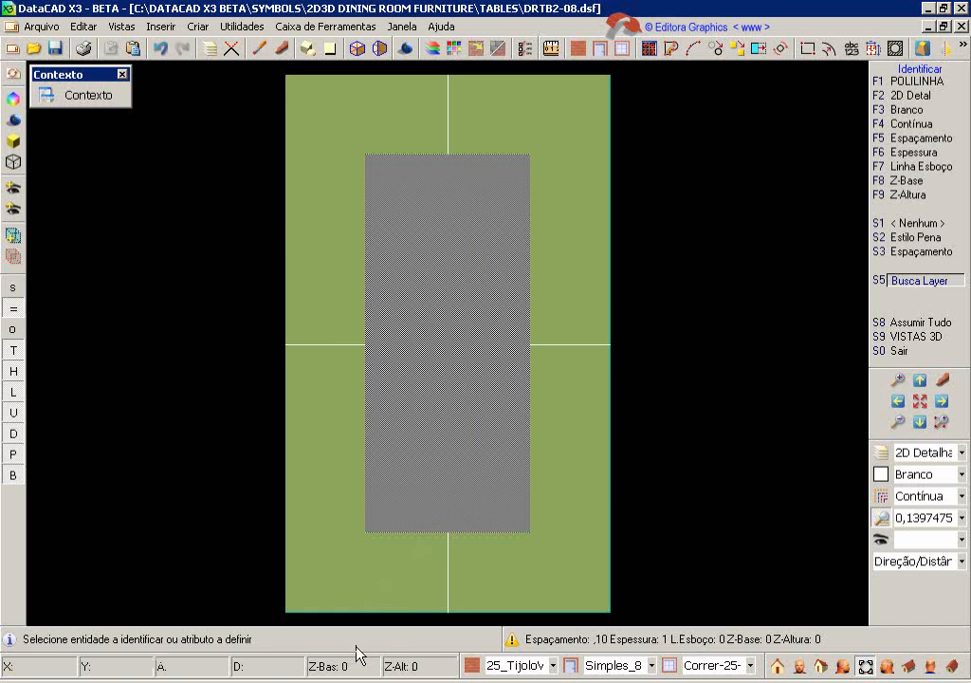
{"action": "left_click", "coordinate": [450, 427]}
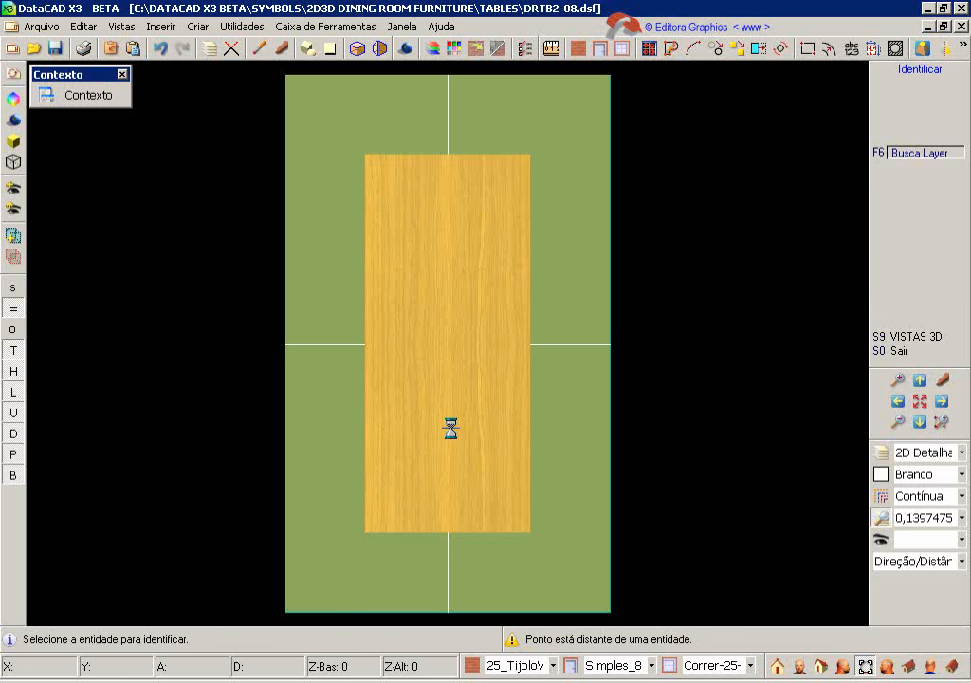
{"action": "left_click", "coordinate": [449, 427]}
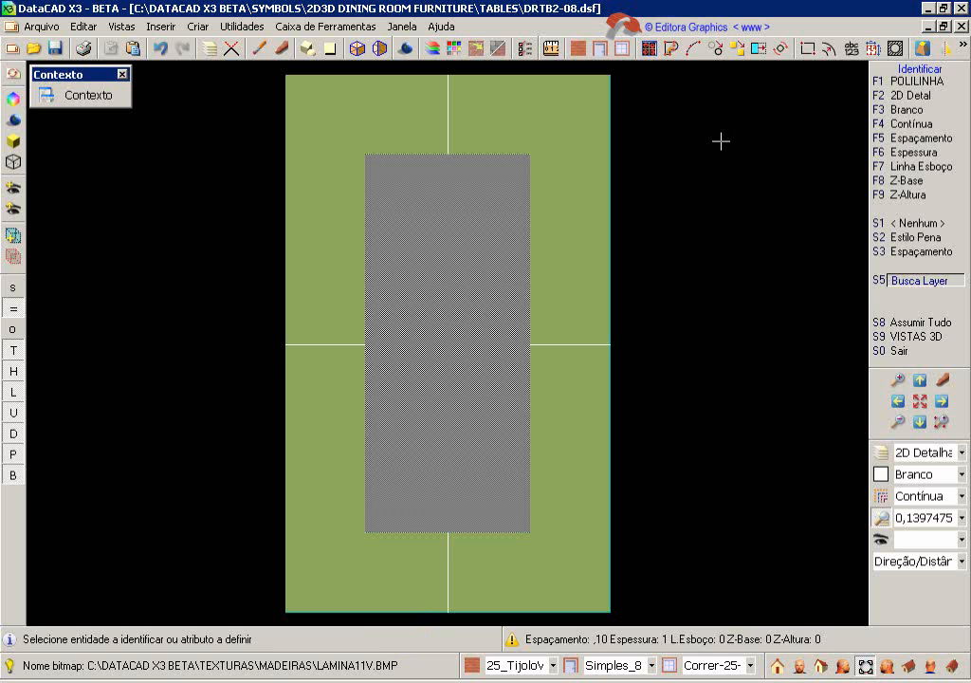
Step: Check the maximum and minimum scale limits of the table symbol's 2D Detalhamento layer and close the layer manager
{"action": "key", "text": "l"}
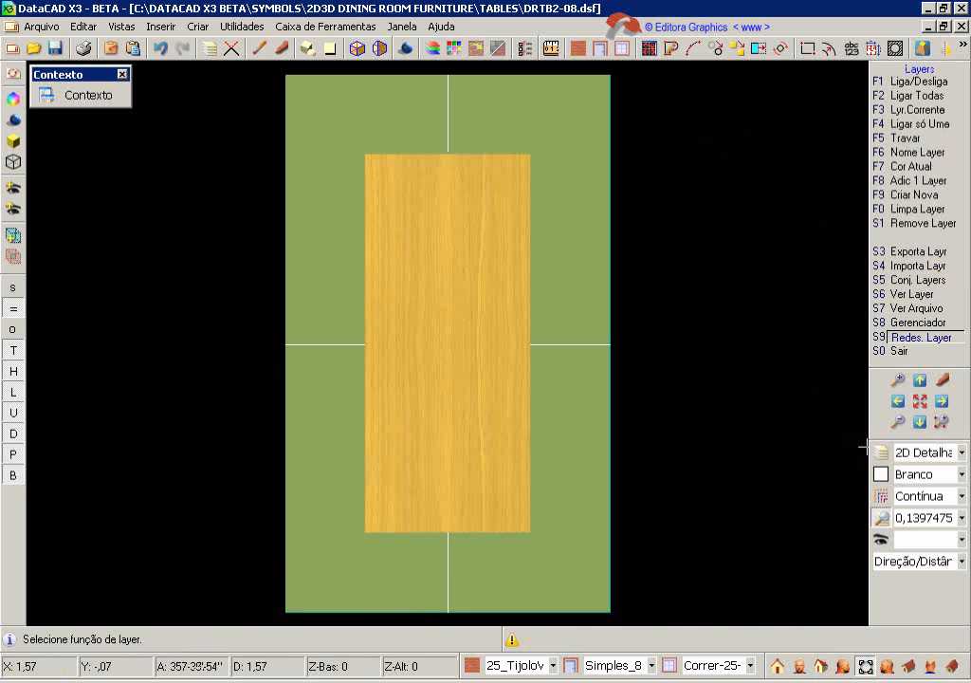
{"action": "left_click", "coordinate": [880, 453]}
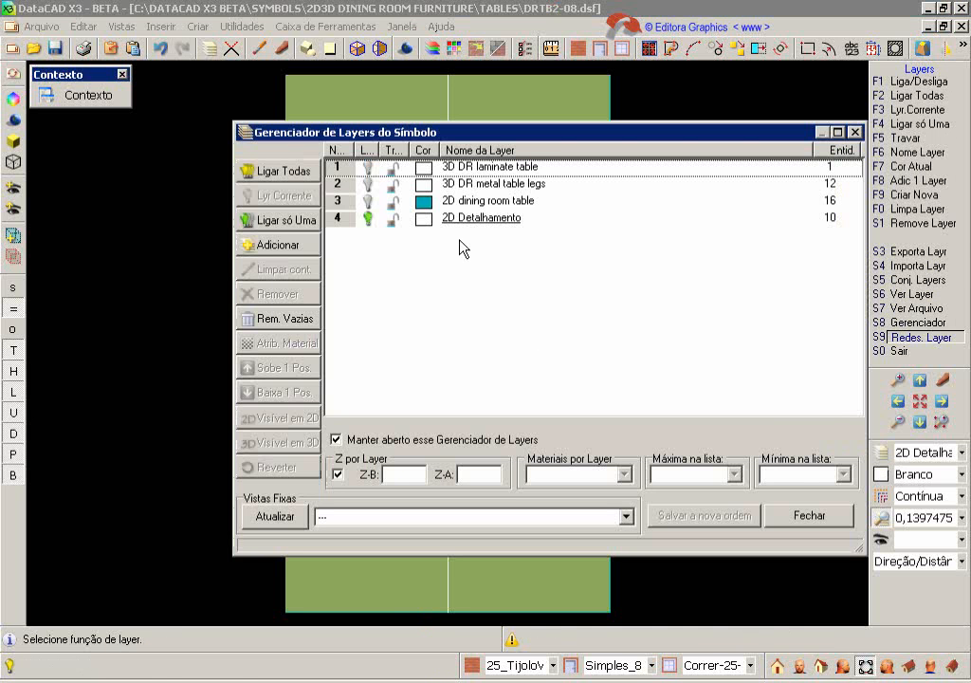
{"action": "left_click", "coordinate": [485, 222]}
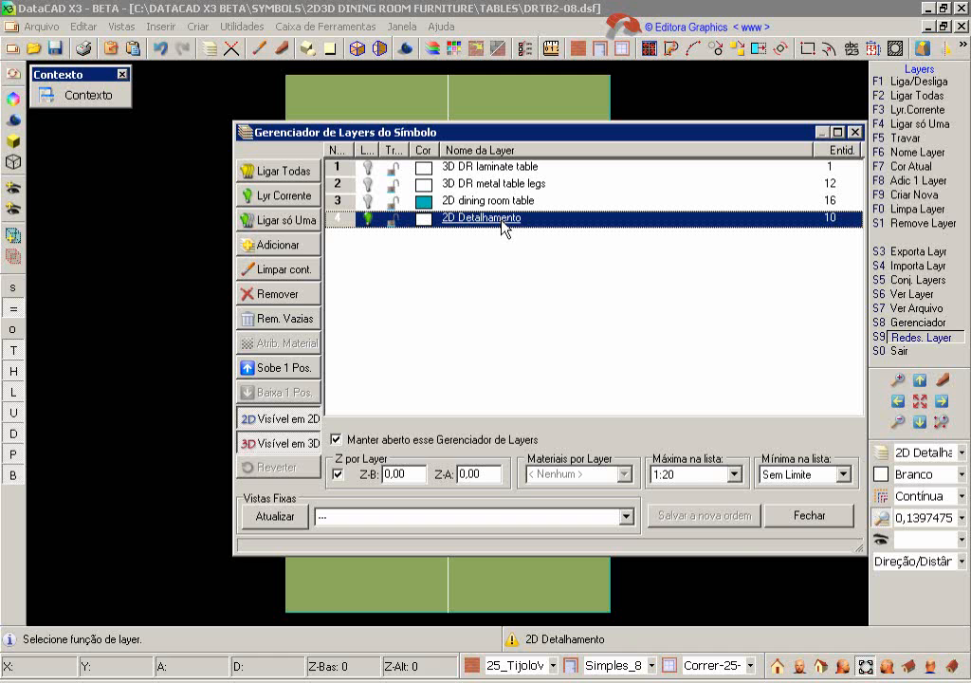
{"action": "left_click", "coordinate": [735, 474]}
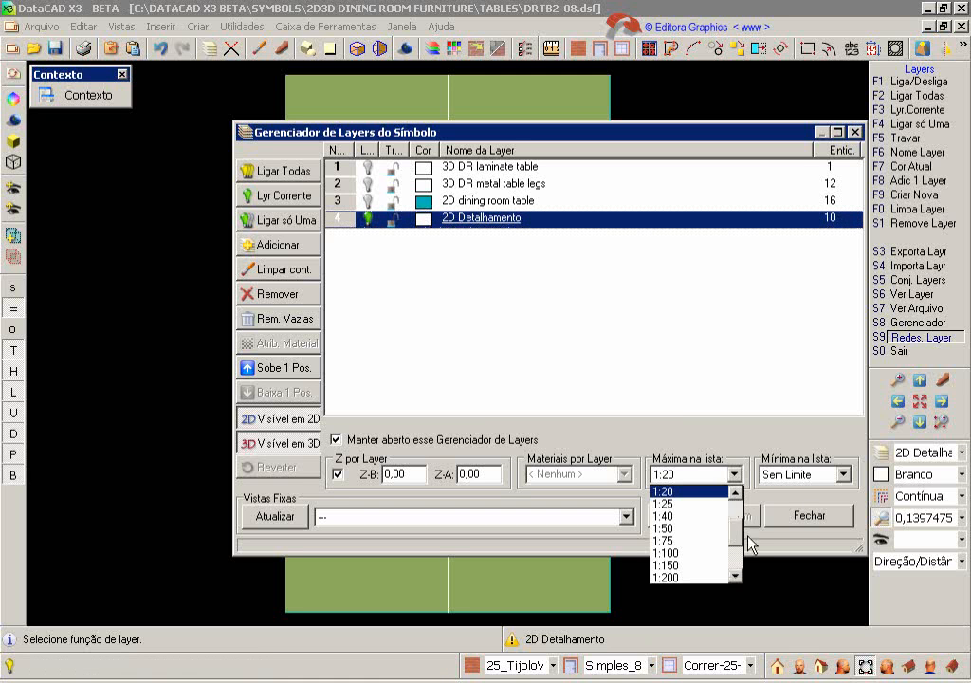
{"action": "left_click_drag", "start_coordinate": [736, 541], "coordinate": [741, 529]}
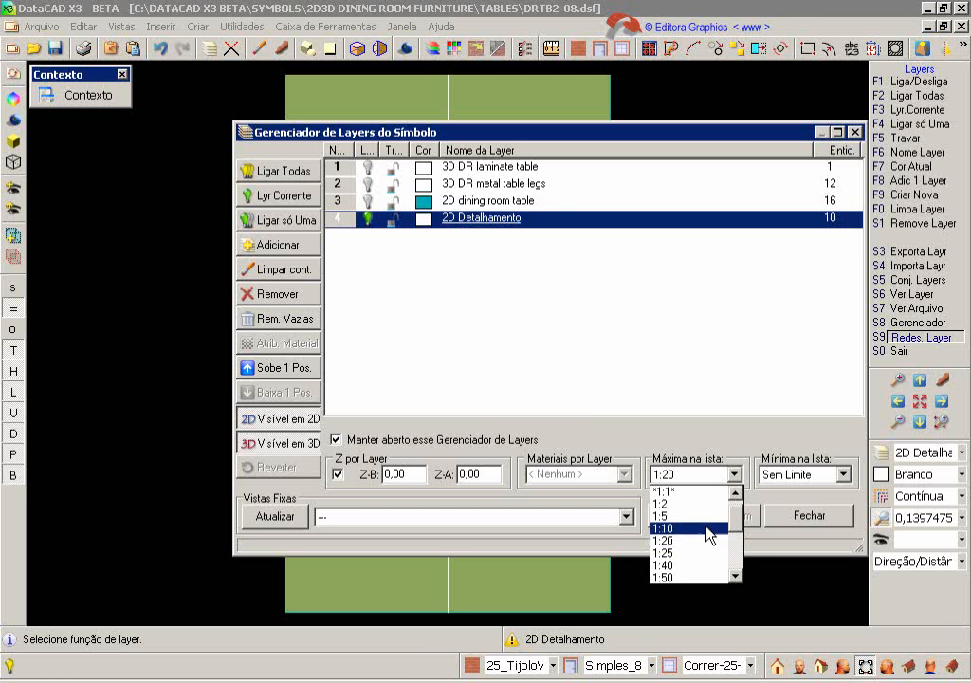
{"action": "left_click", "coordinate": [843, 478]}
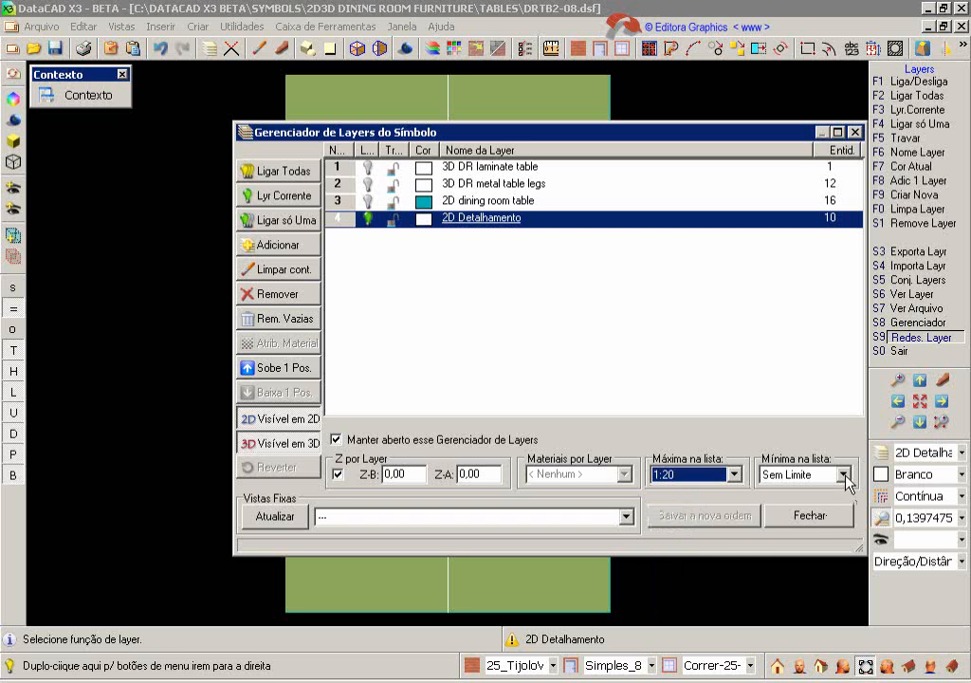
{"action": "left_click", "coordinate": [844, 479]}
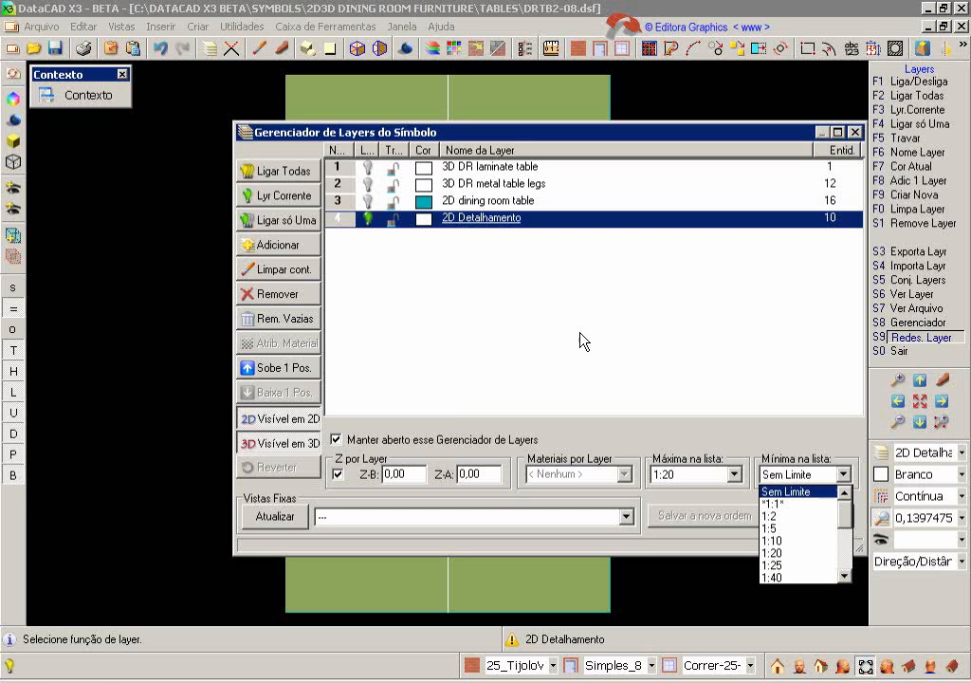
{"action": "left_click", "coordinate": [466, 225]}
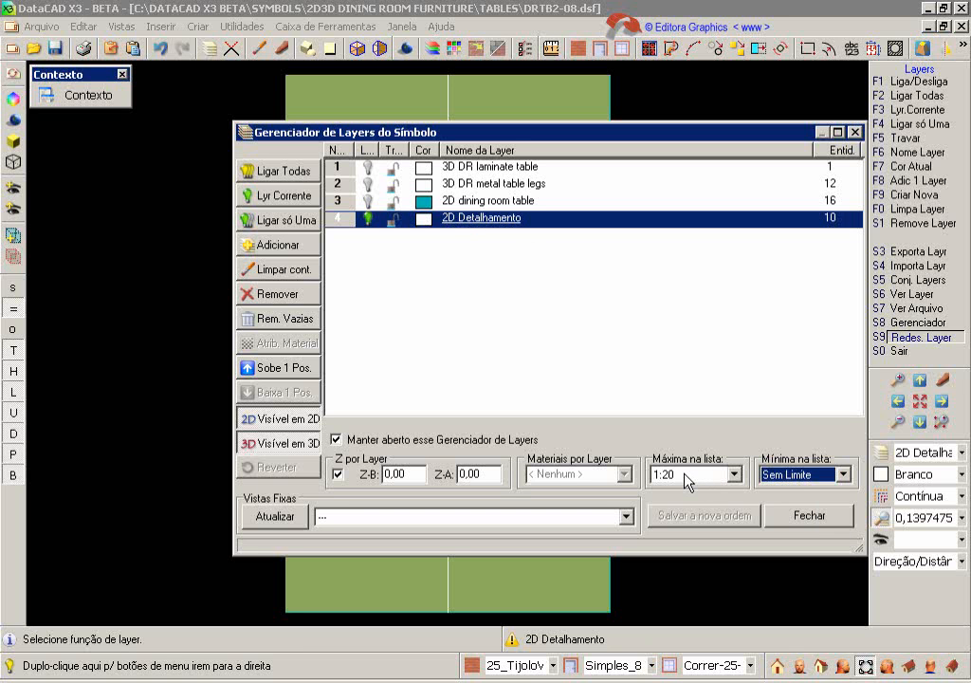
{"action": "left_click", "coordinate": [808, 519]}
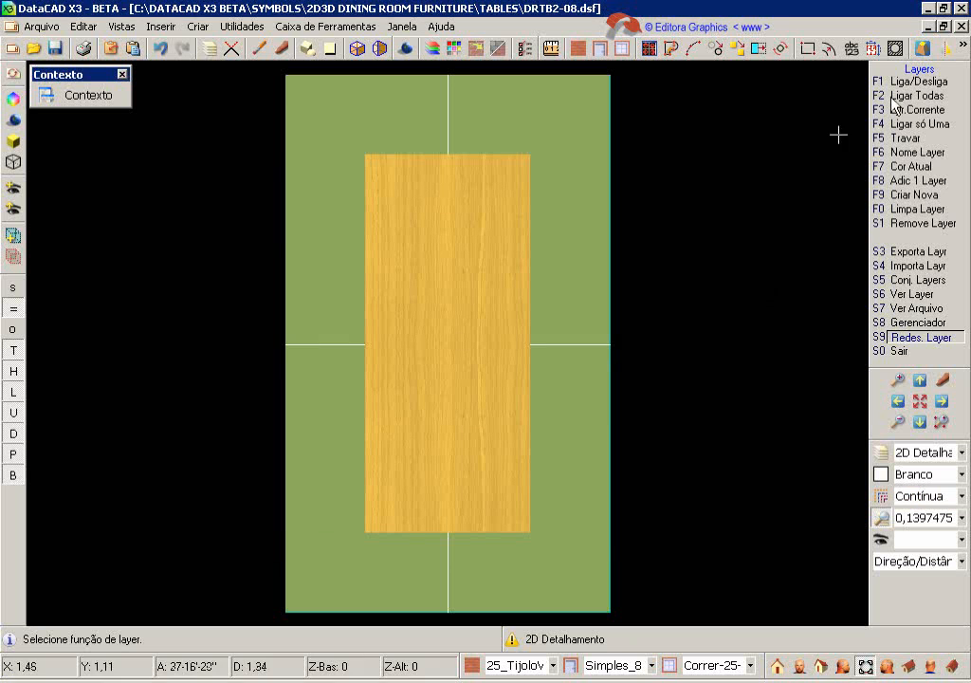
Step: Close the table symbol without saving its changes and display the multi-layout sheet Folha1
{"action": "left_click", "coordinate": [961, 27]}
{"action": "left_click", "coordinate": [481, 390]}
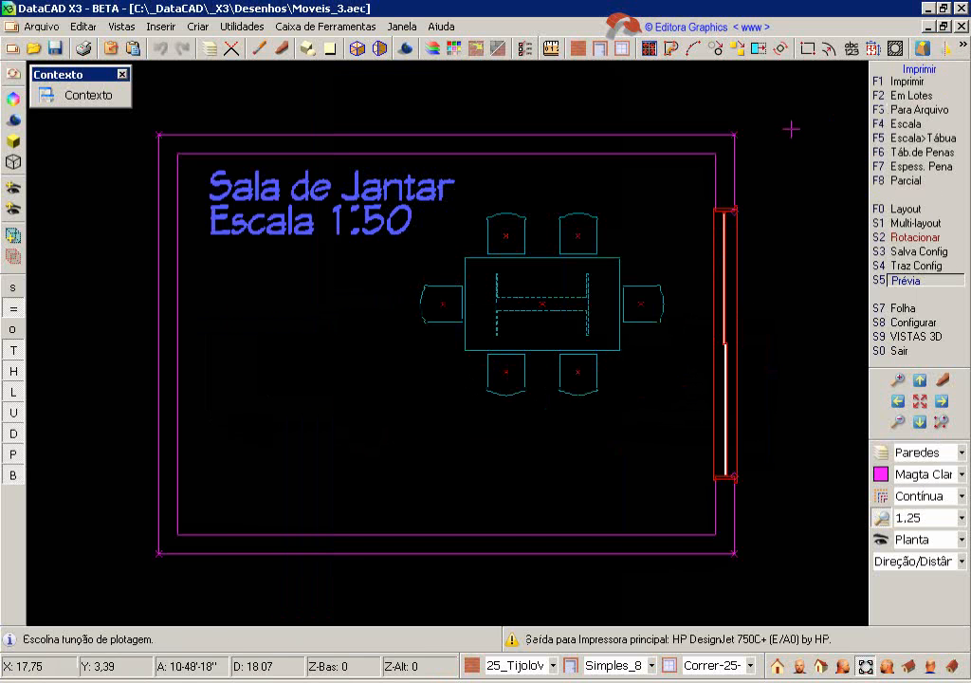
{"action": "left_click", "coordinate": [925, 223]}
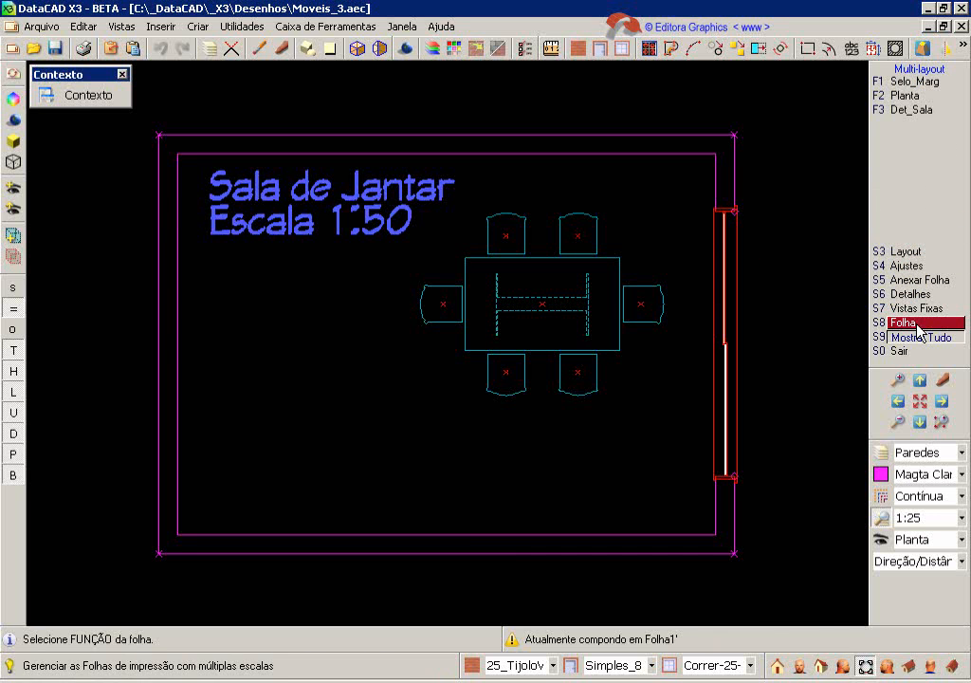
{"action": "left_click", "coordinate": [916, 325]}
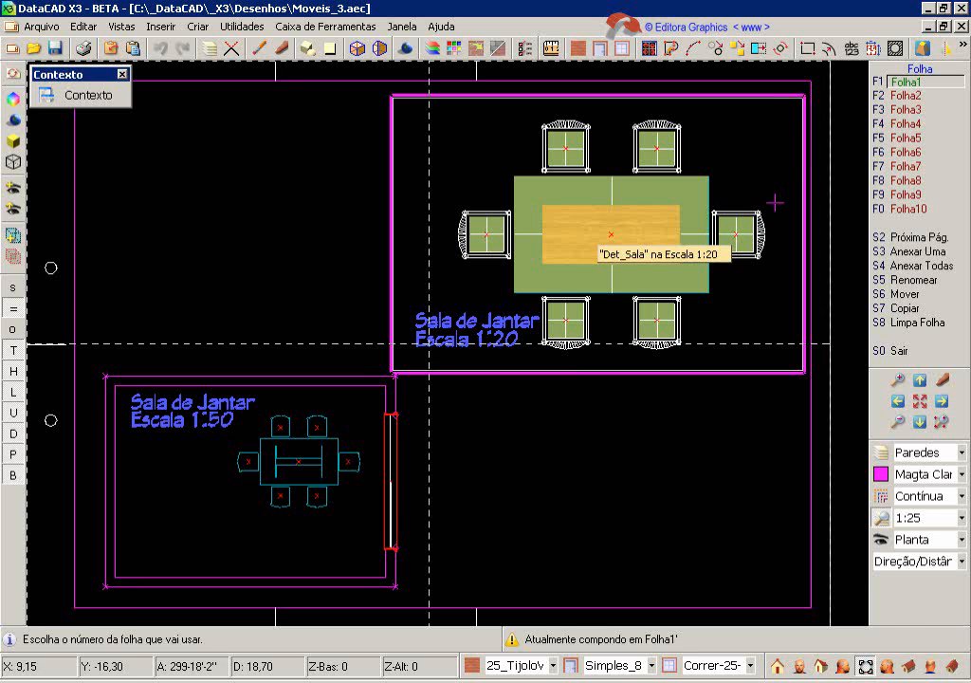
Step: Leave the sheet selection and start printing the Folha1 layout with the 1:50 plan and 1:20 detail
{"action": "left_click", "coordinate": [783, 128]}
{"action": "right_click", "coordinate": [874, 99]}
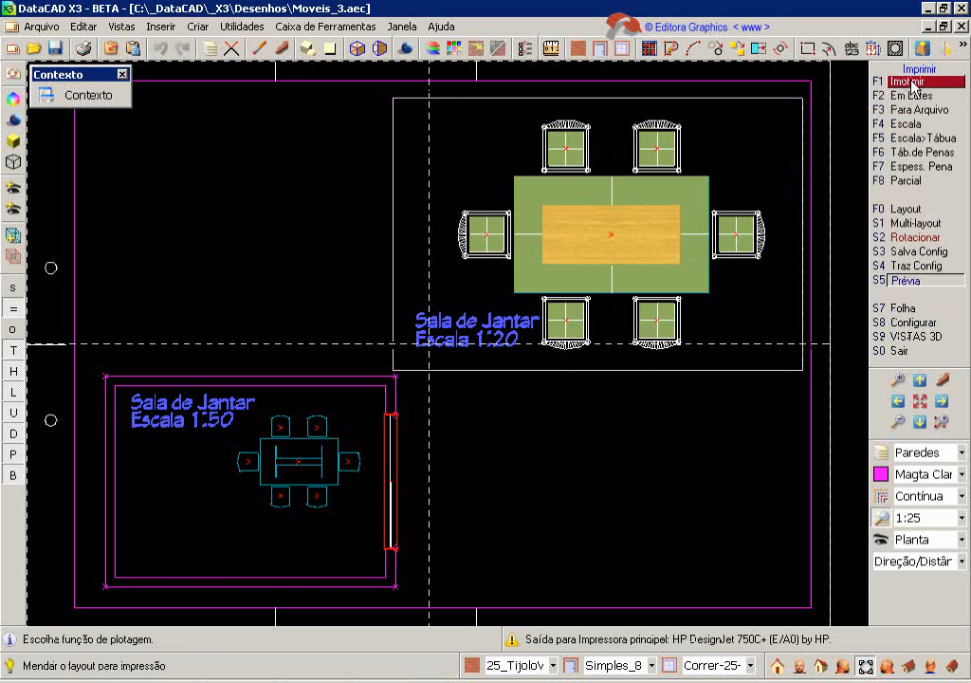
{"action": "left_click", "coordinate": [916, 86]}
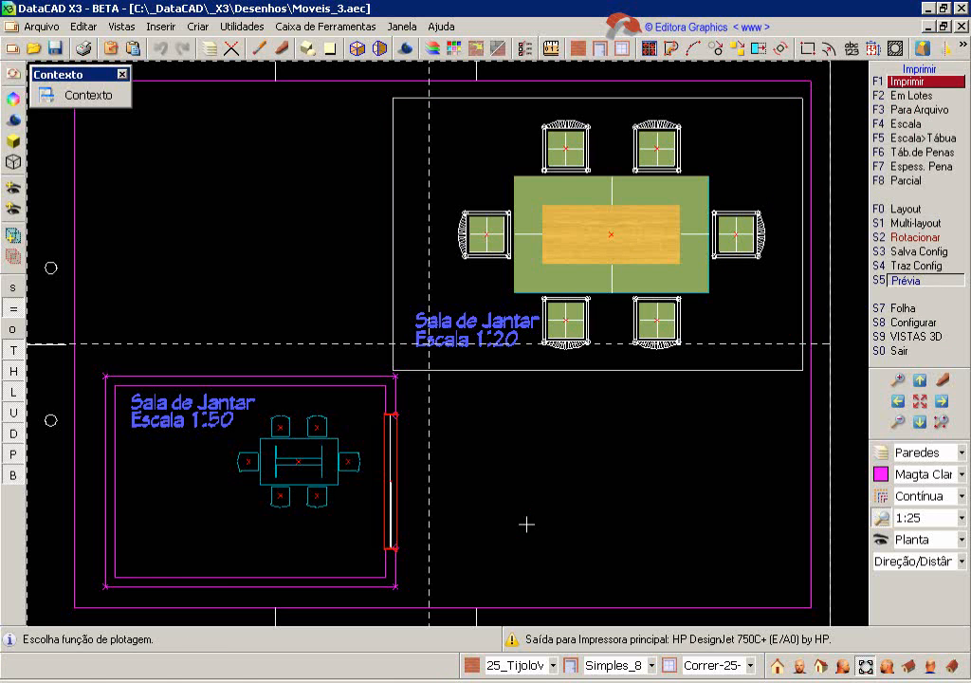